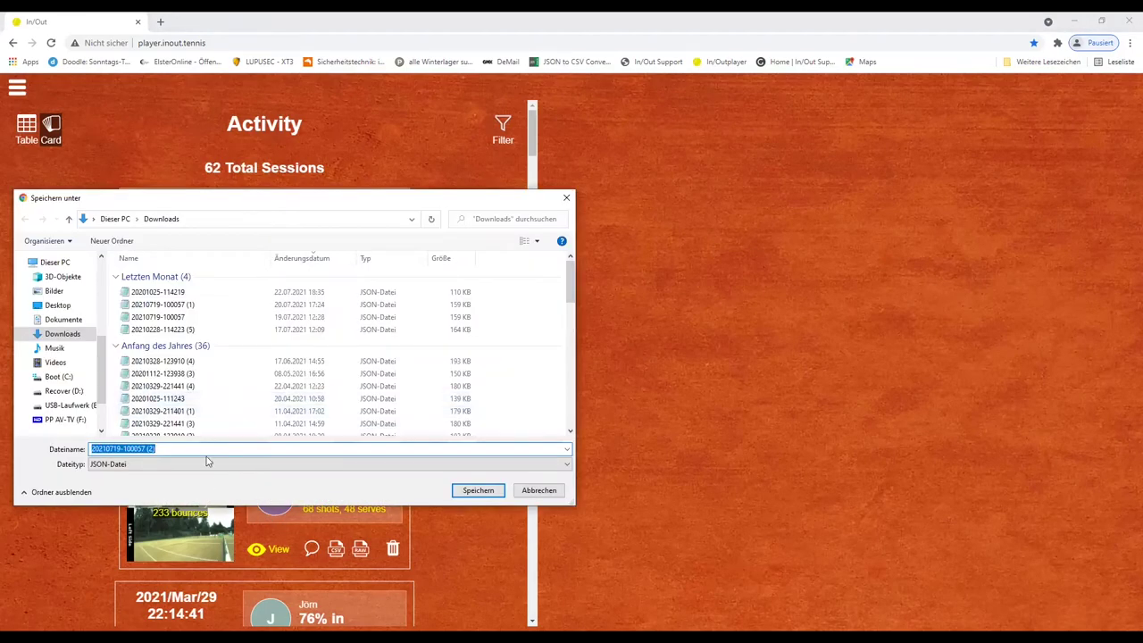
Cancel saving the In/Out Player session file and return to the Template2.8.neu workbook
click(534, 491)
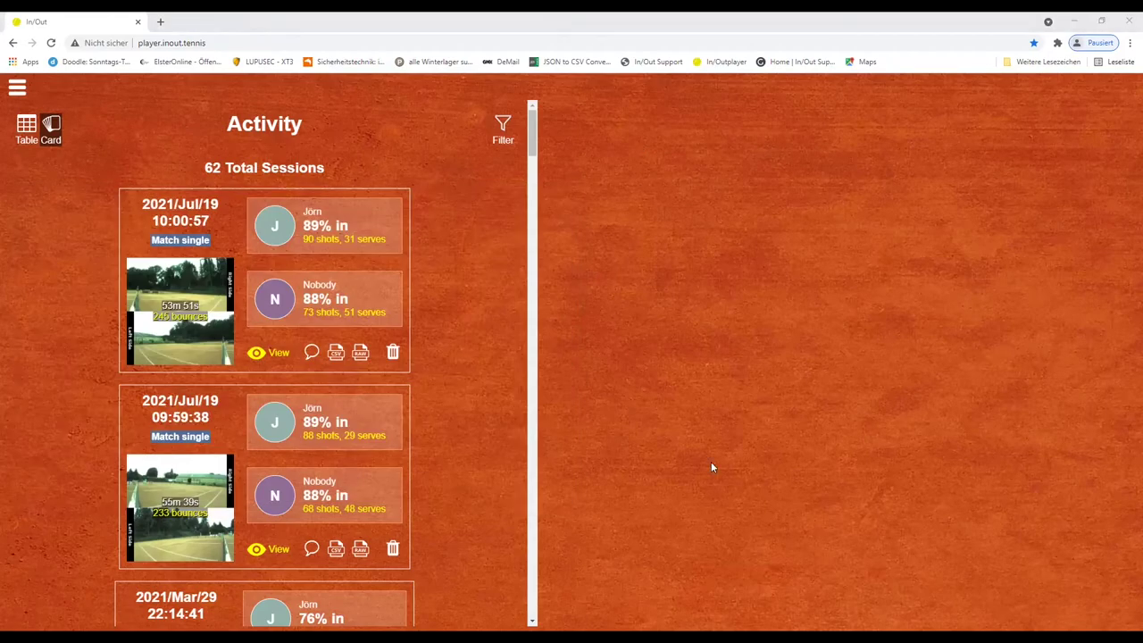
key(alt+Tab)
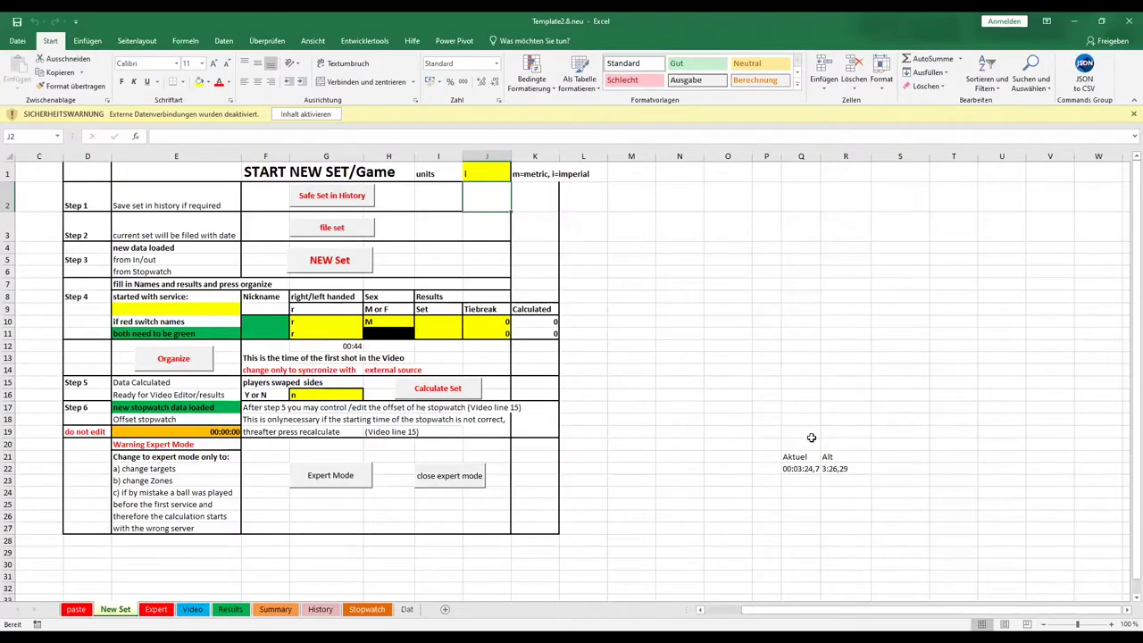
Start a new set, entering the first server in E9 and both players' nicknames in F10 and F11
click(326, 260)
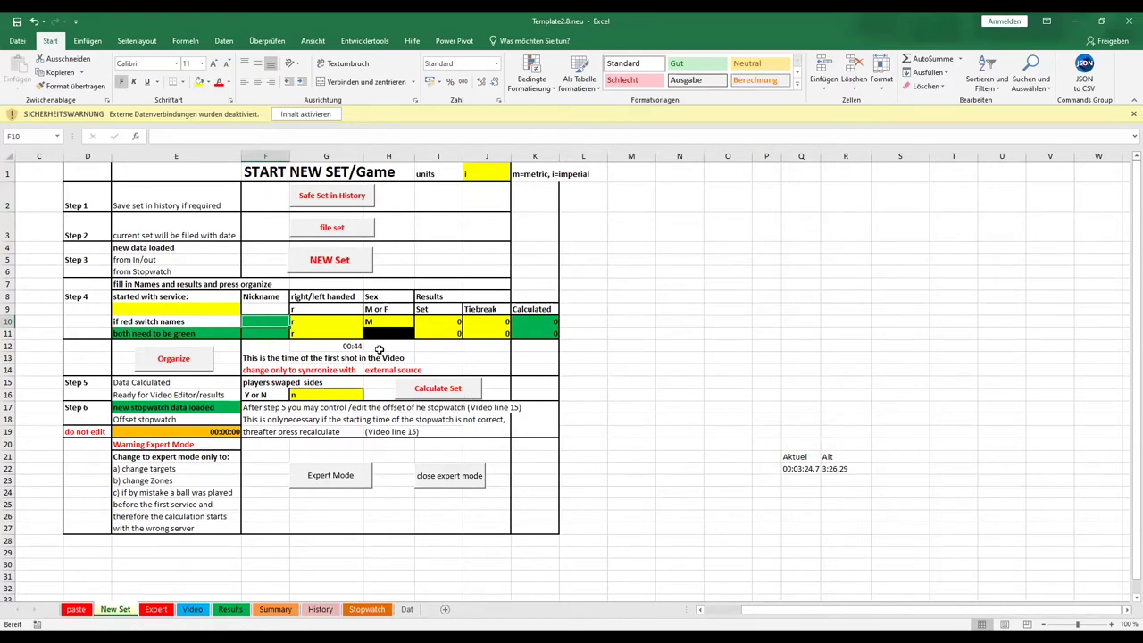
click(117, 311)
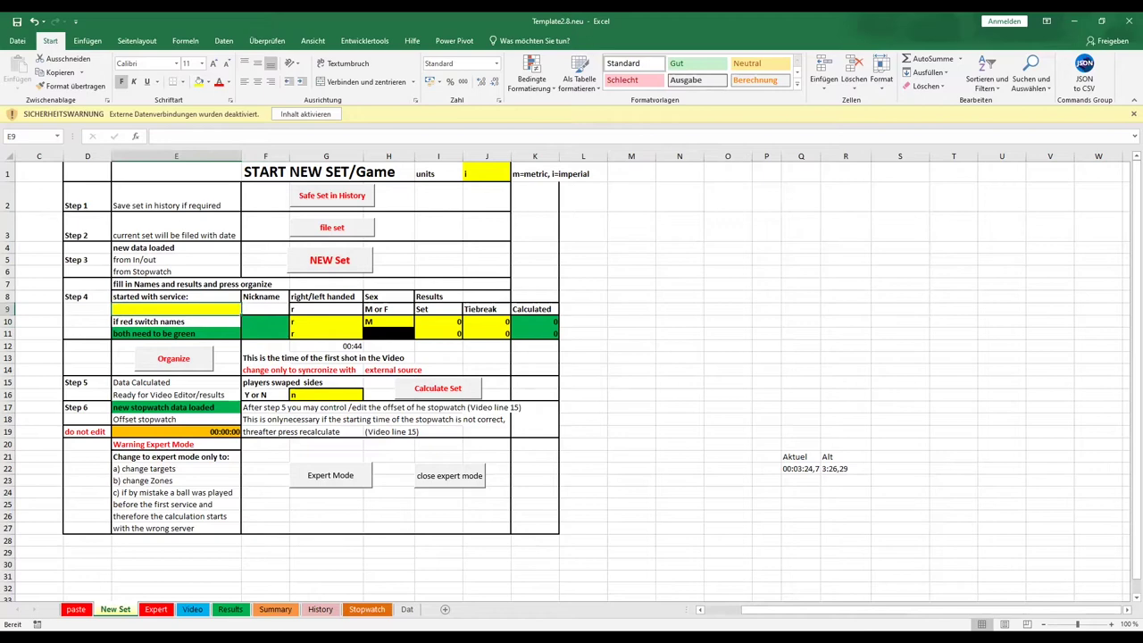
text(Chris)
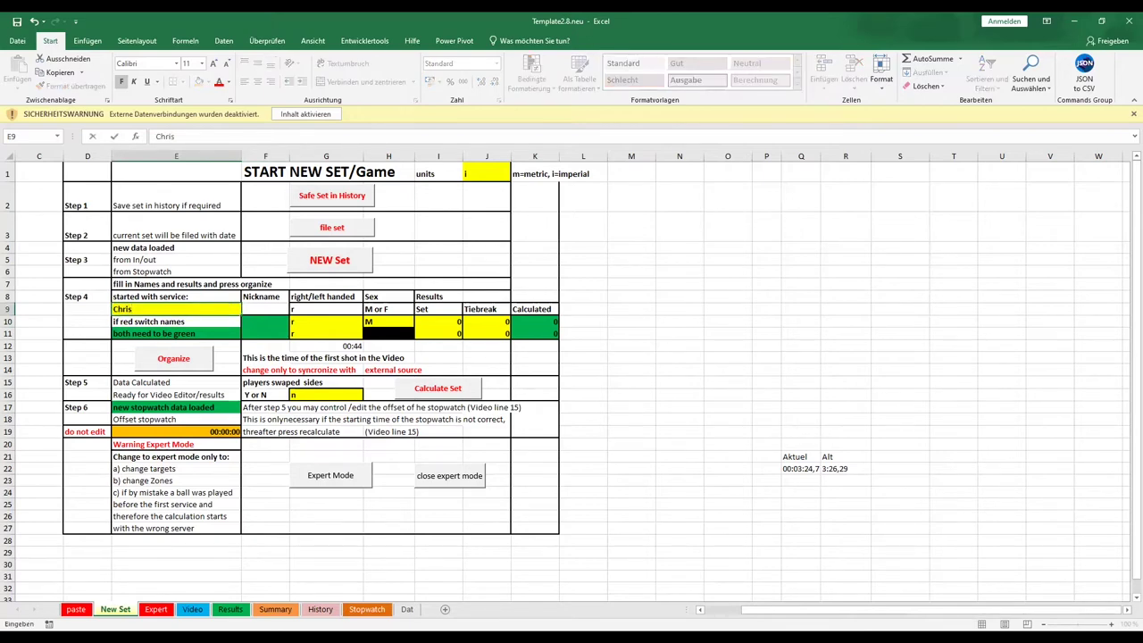
click(265, 321)
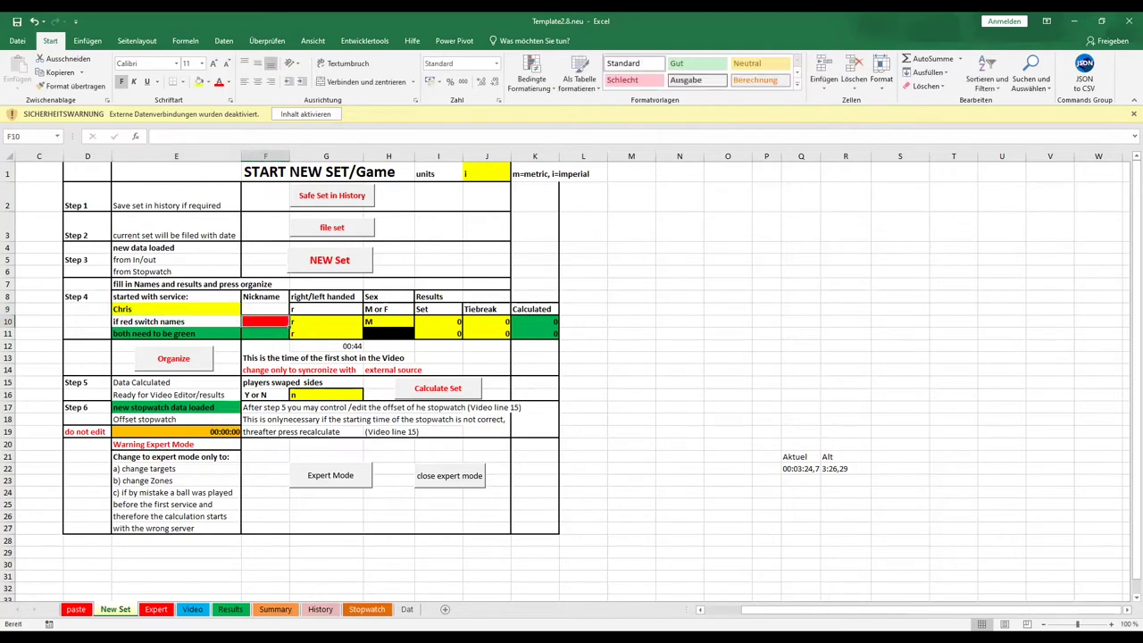
text(John)
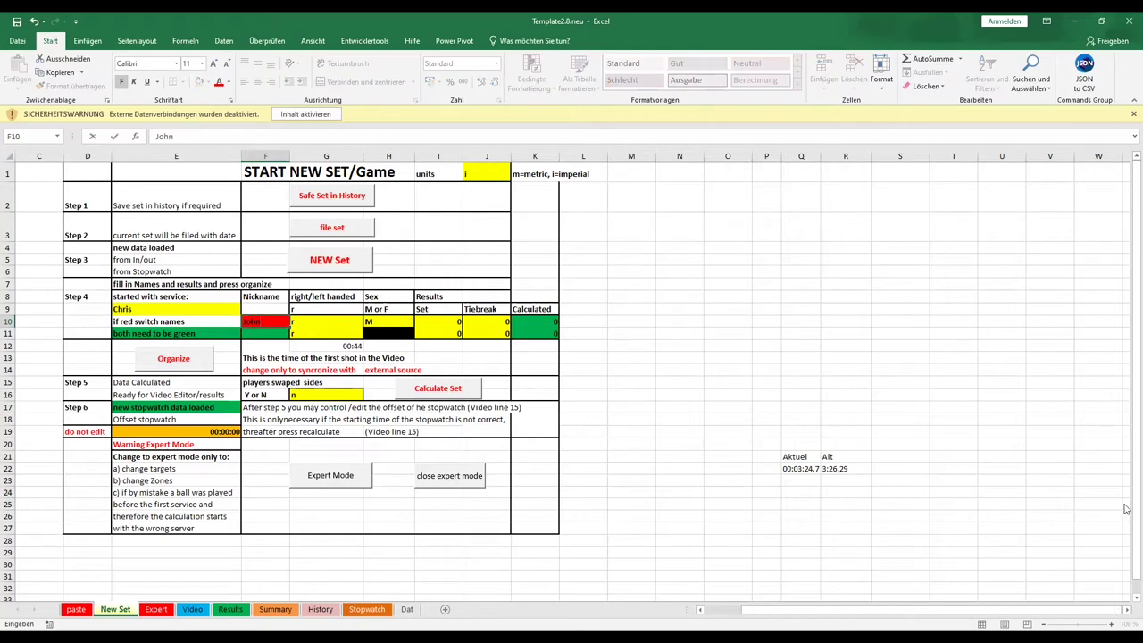
click(274, 338)
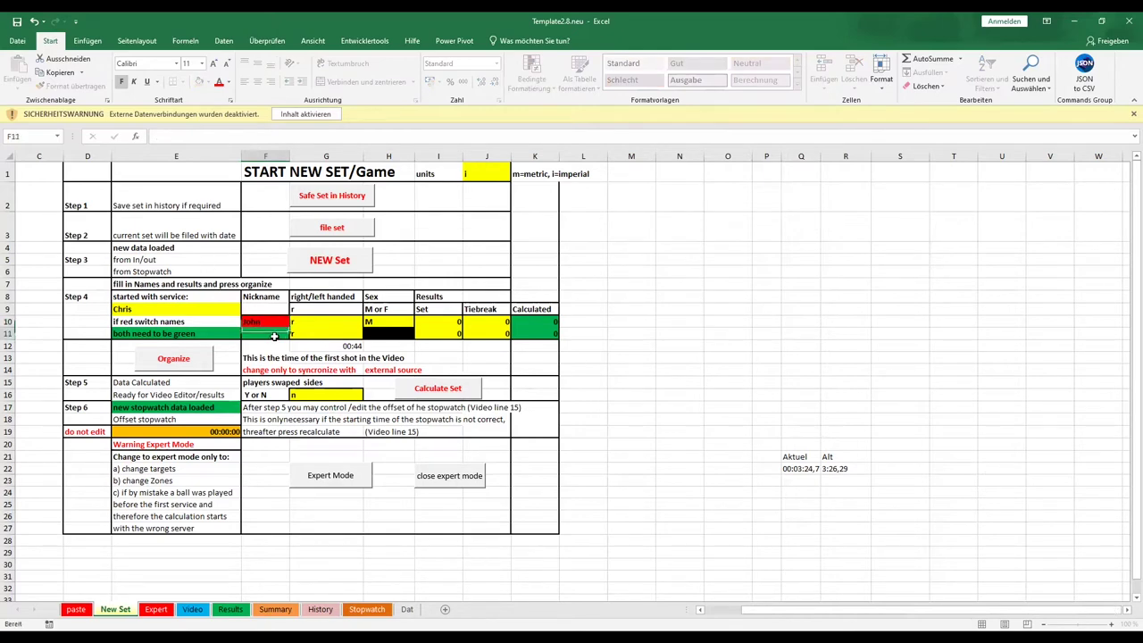
text(Chris)
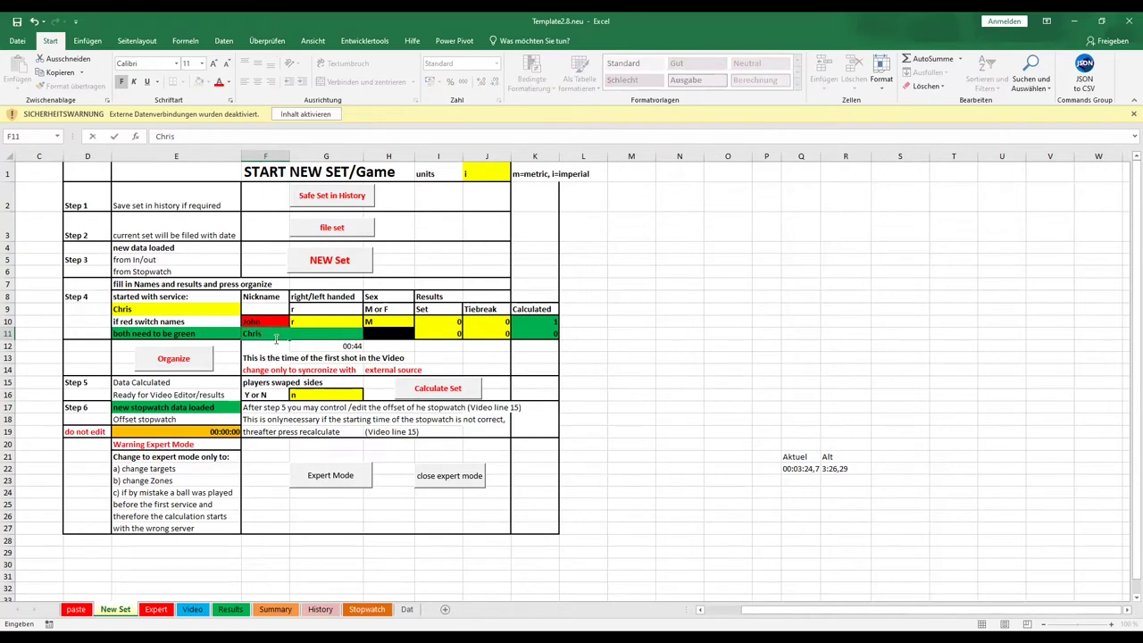
key(Return)
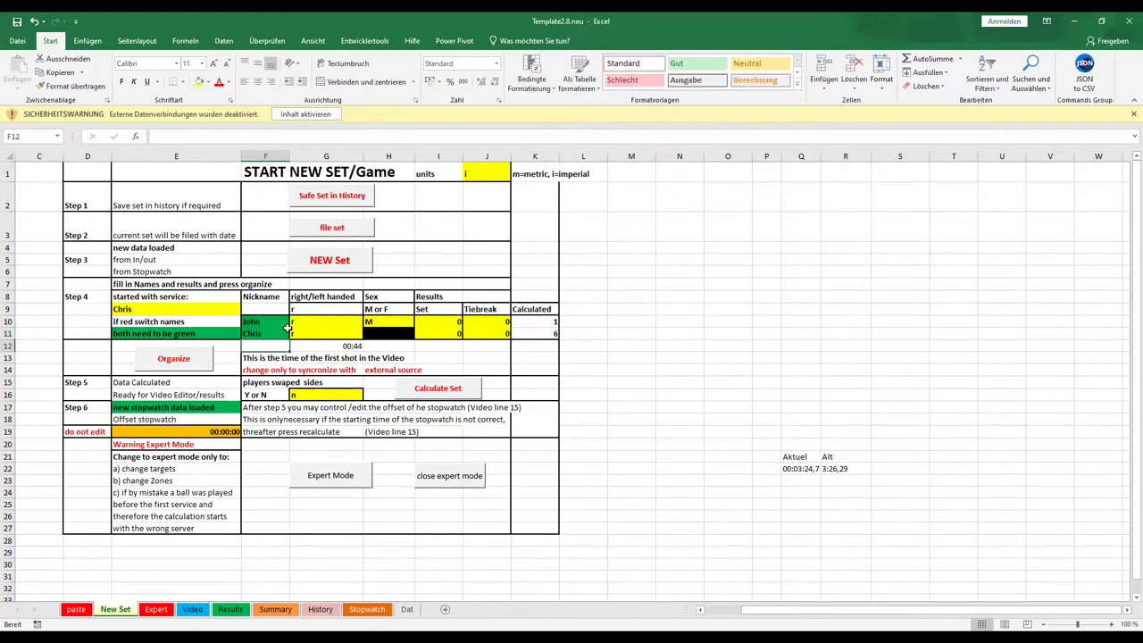
Enter the set scores 1 in I10 and 6 in I11
click(448, 323)
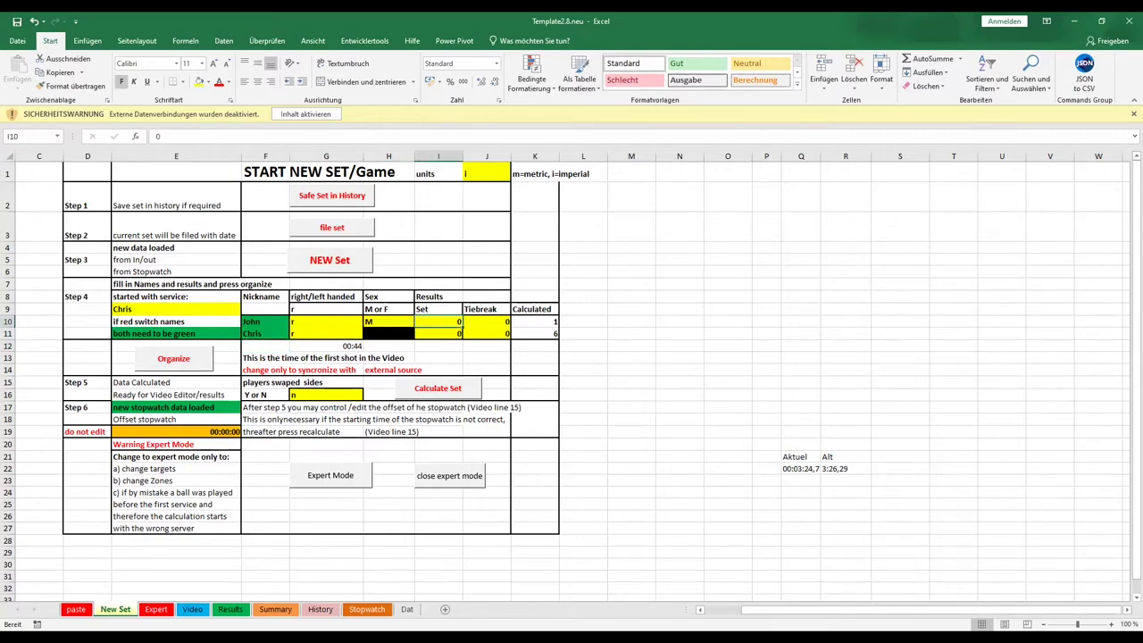
text(1)
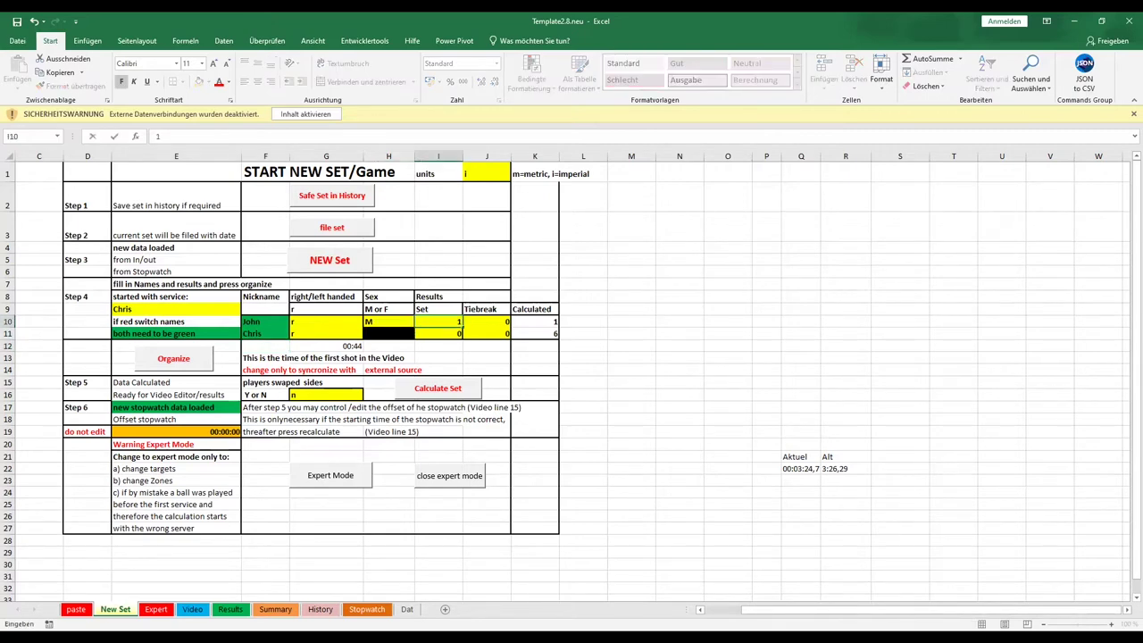
key(Return)
text(6)
key(Return)
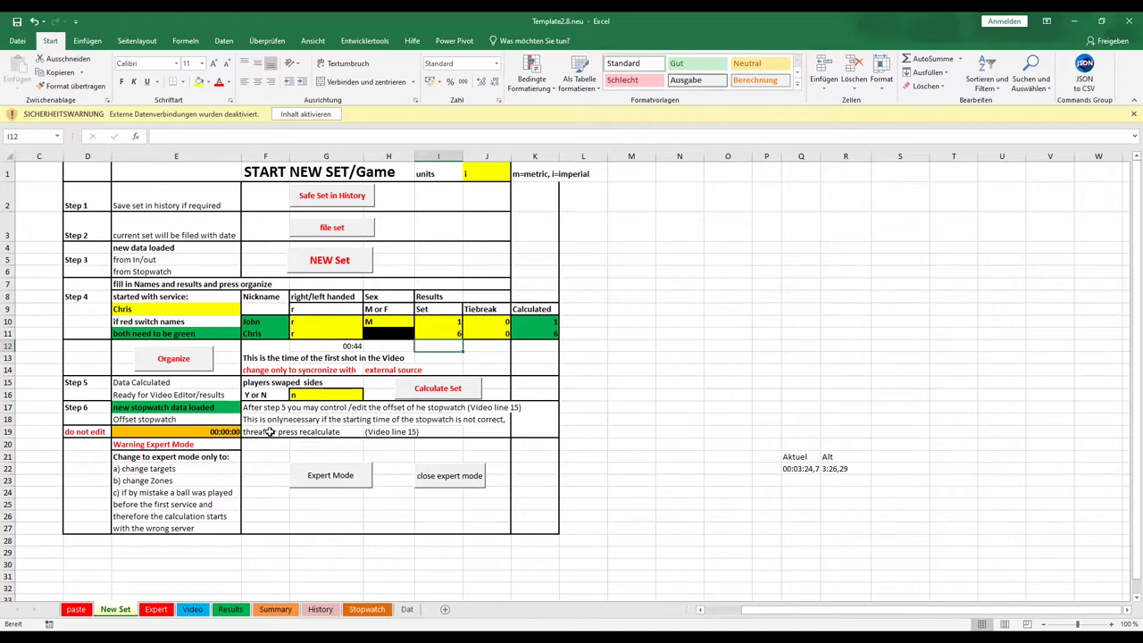
Run Organize, then Calculate Set to build the shot list on the Video sheet
click(172, 361)
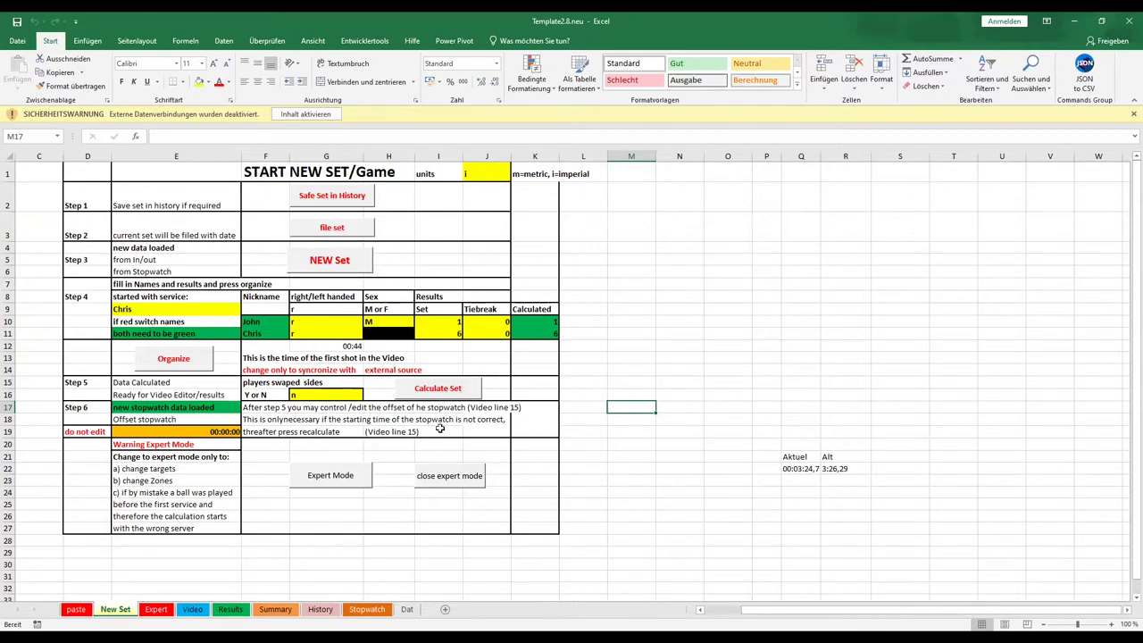
click(429, 393)
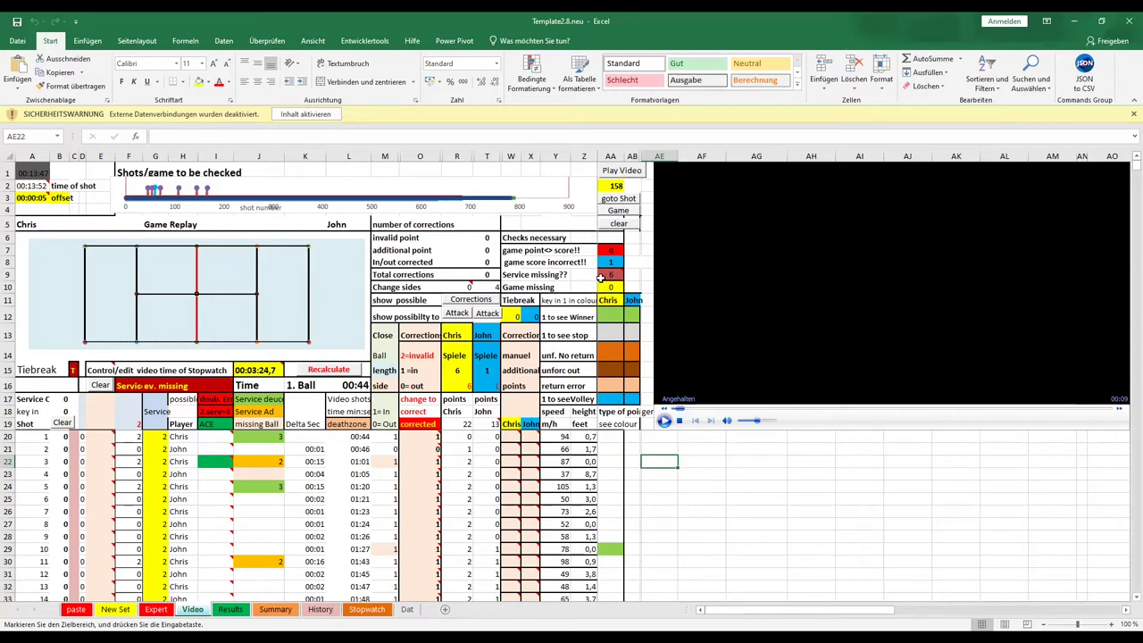
click(624, 171)
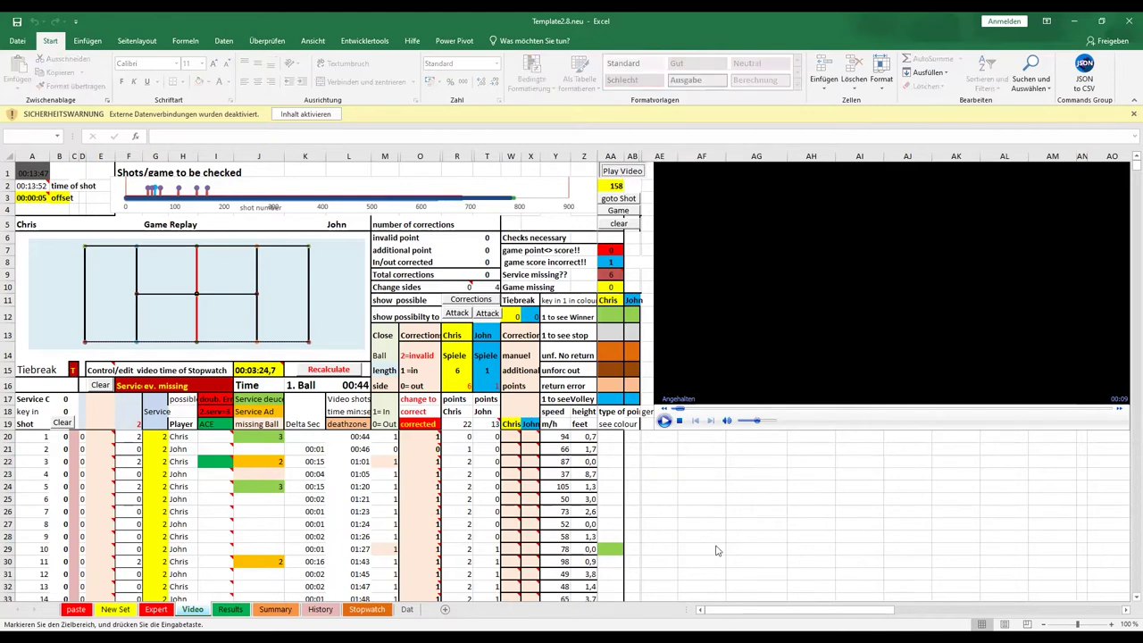
scroll(558, 523, down, 2)
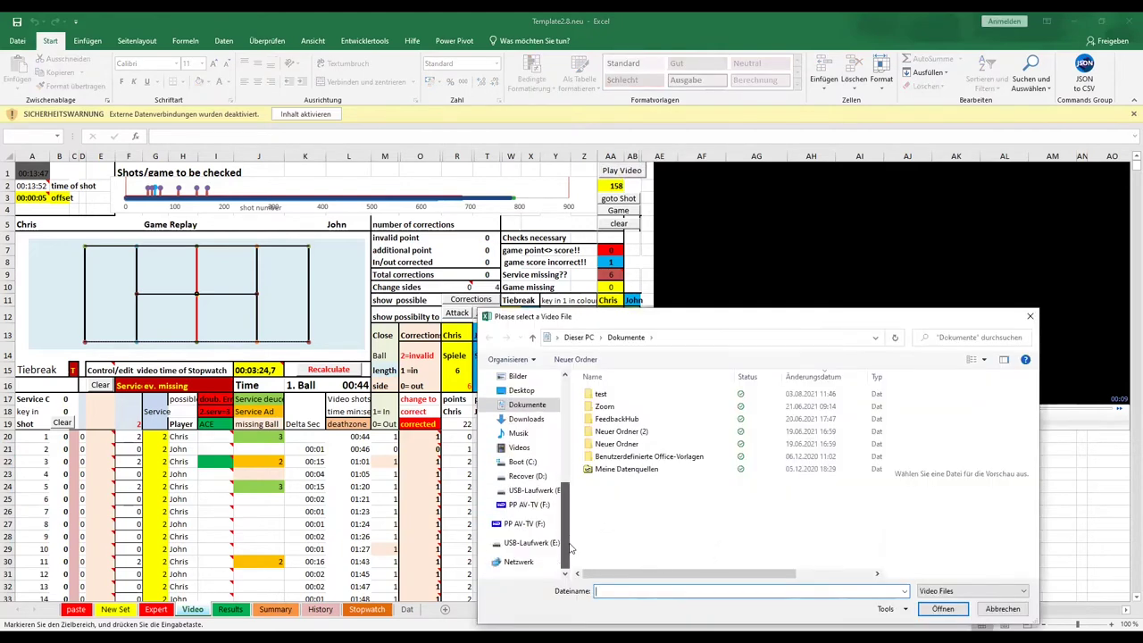
click(527, 527)
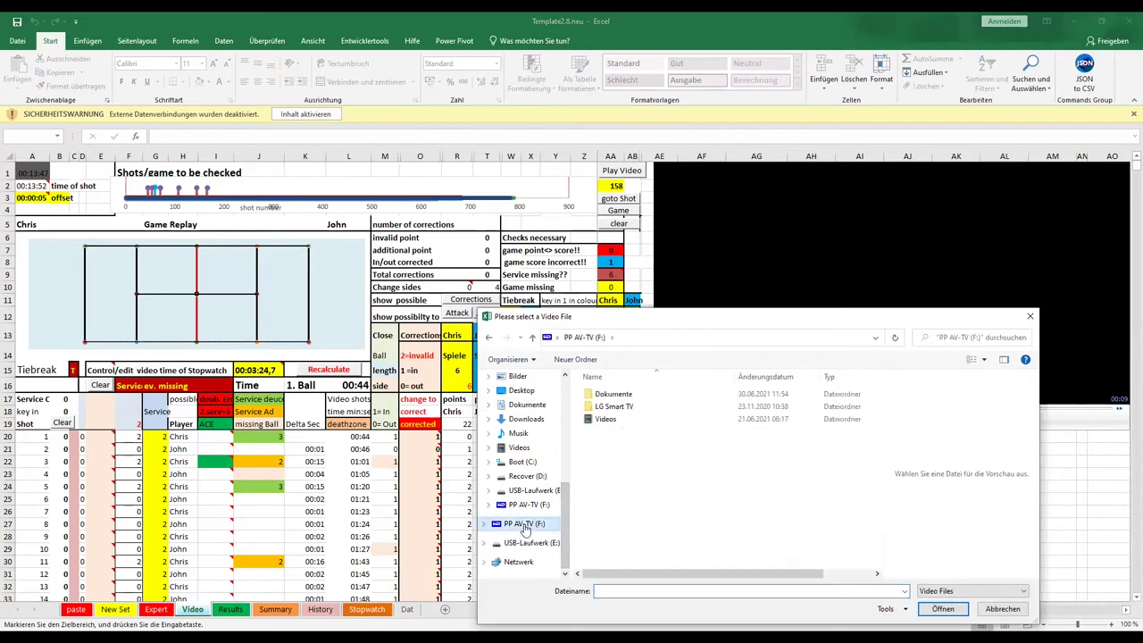
double_click(603, 419)
double_click(603, 394)
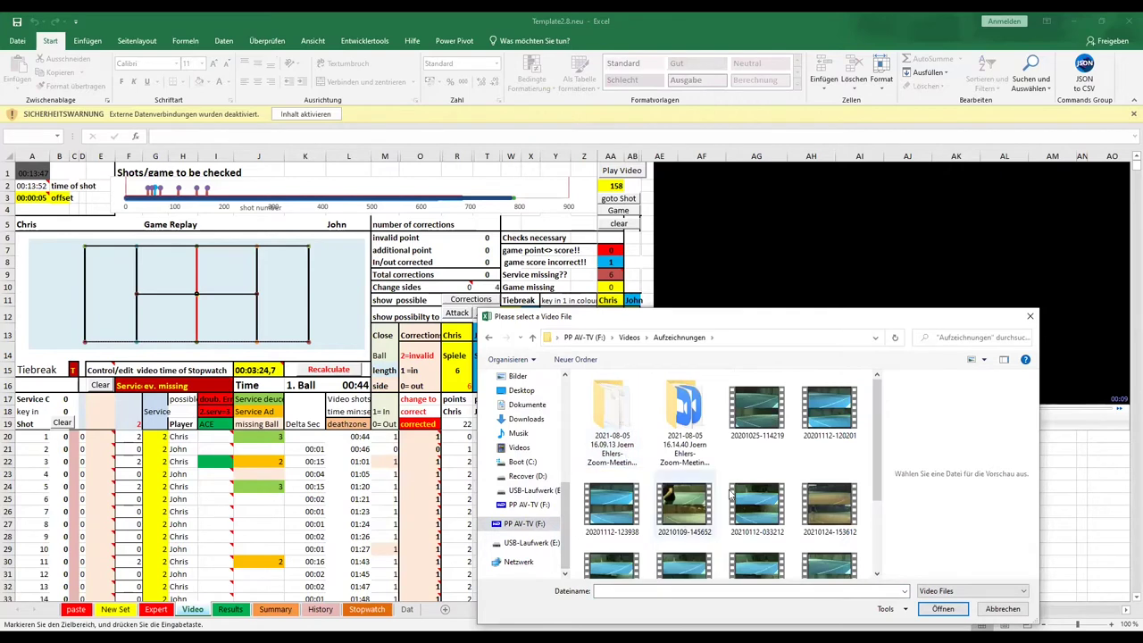
click(763, 411)
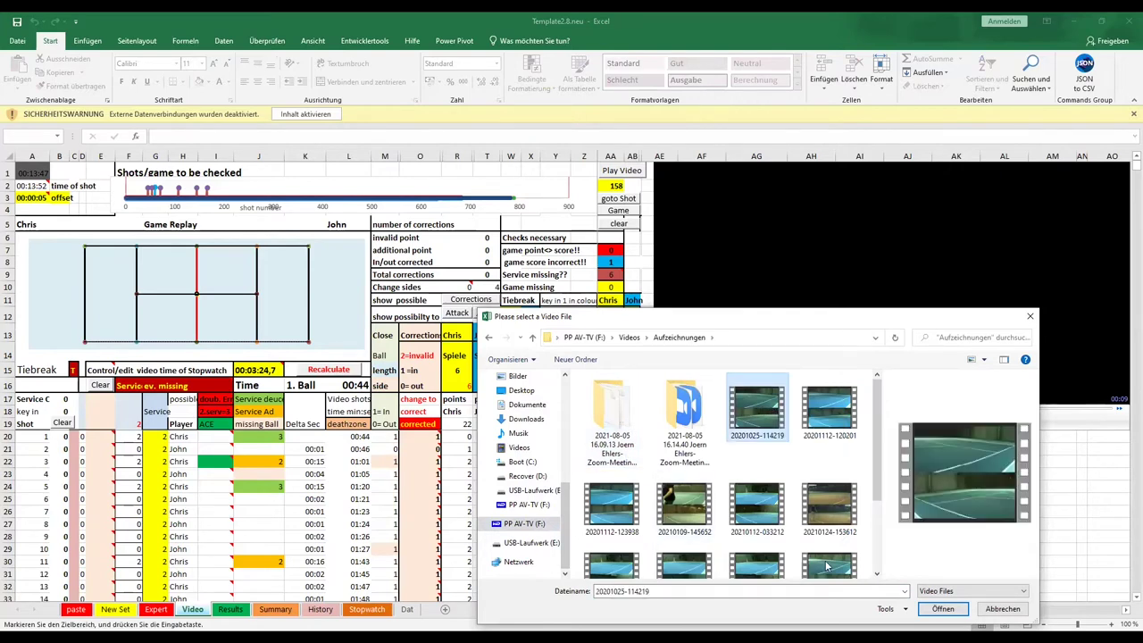
click(943, 610)
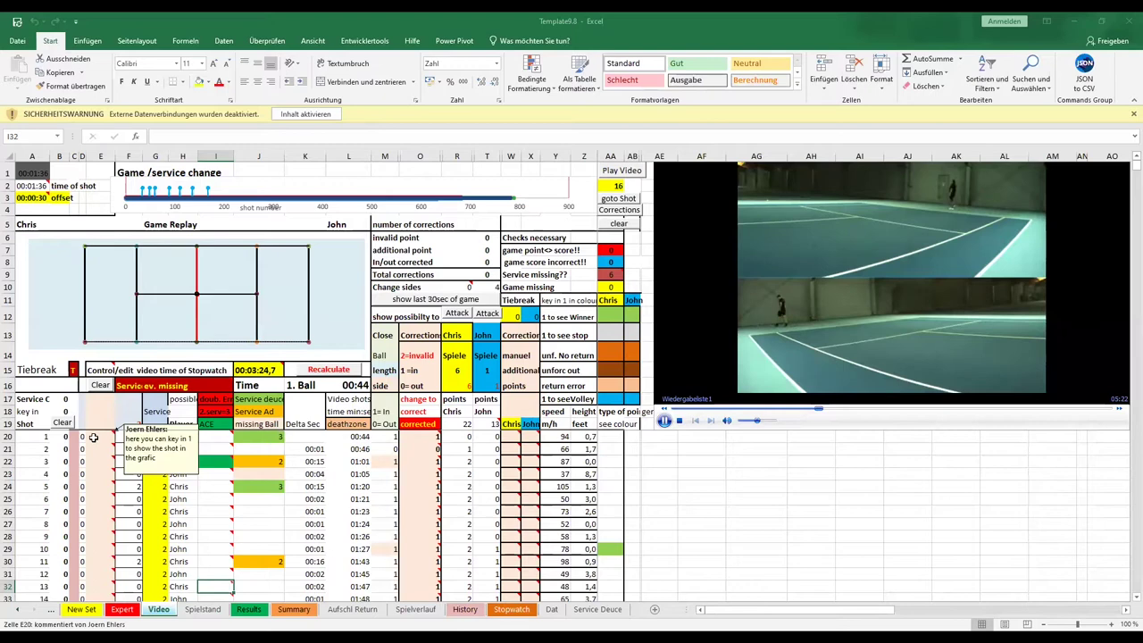
Enter 1 in cells E20 through E23 to plot shots 1–4 on the court diagram
click(107, 438)
text(1)
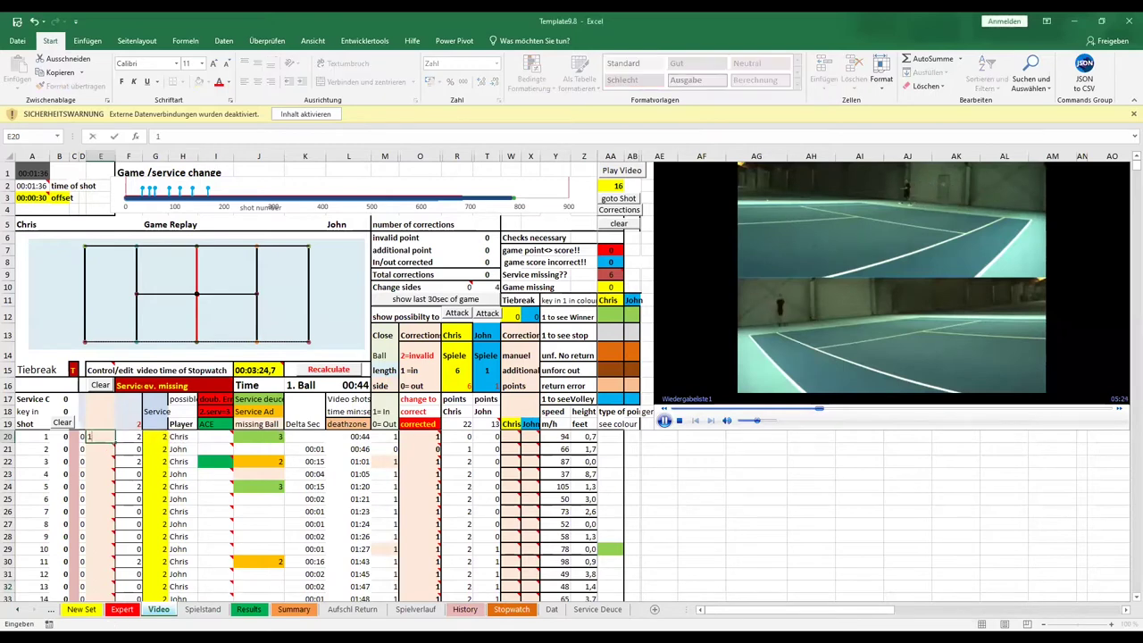
key(Return)
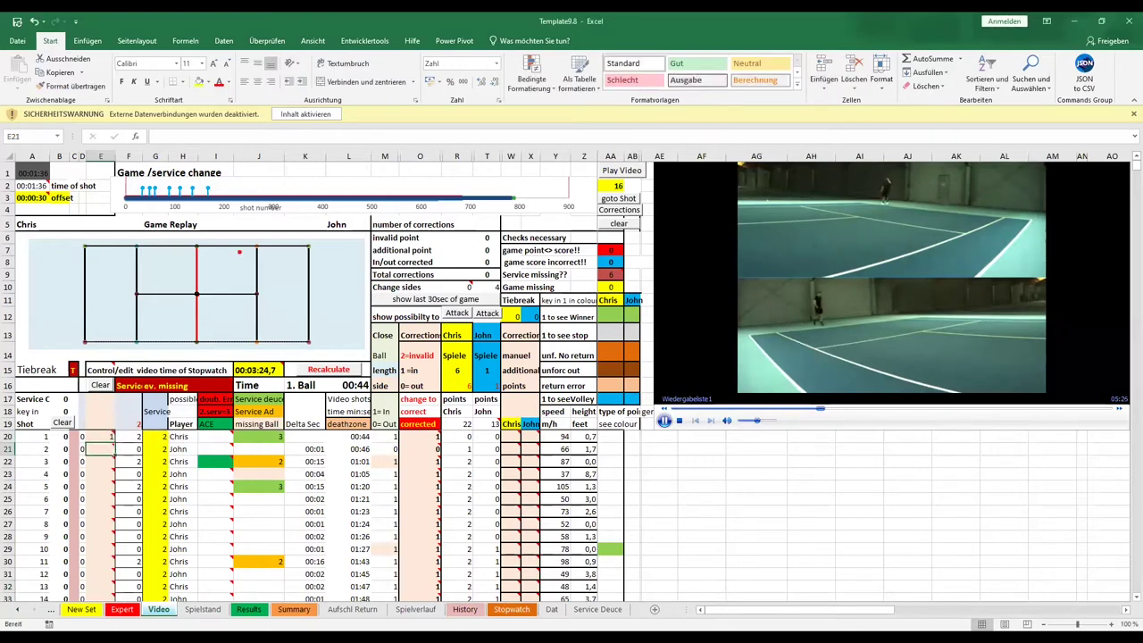
text(1)
key(Return)
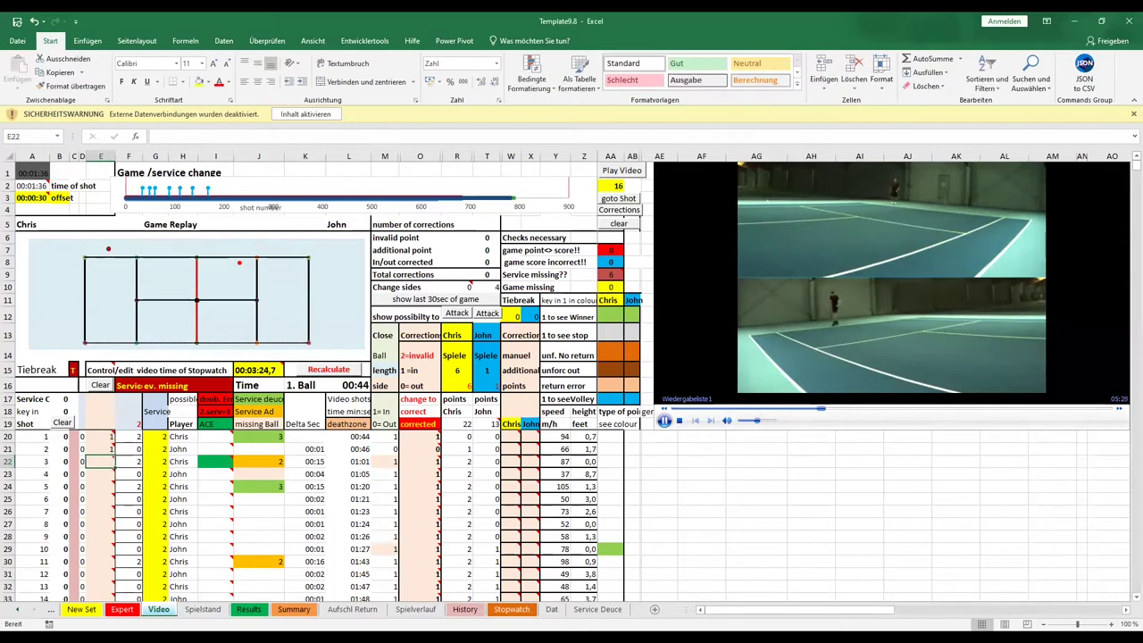
text(1)
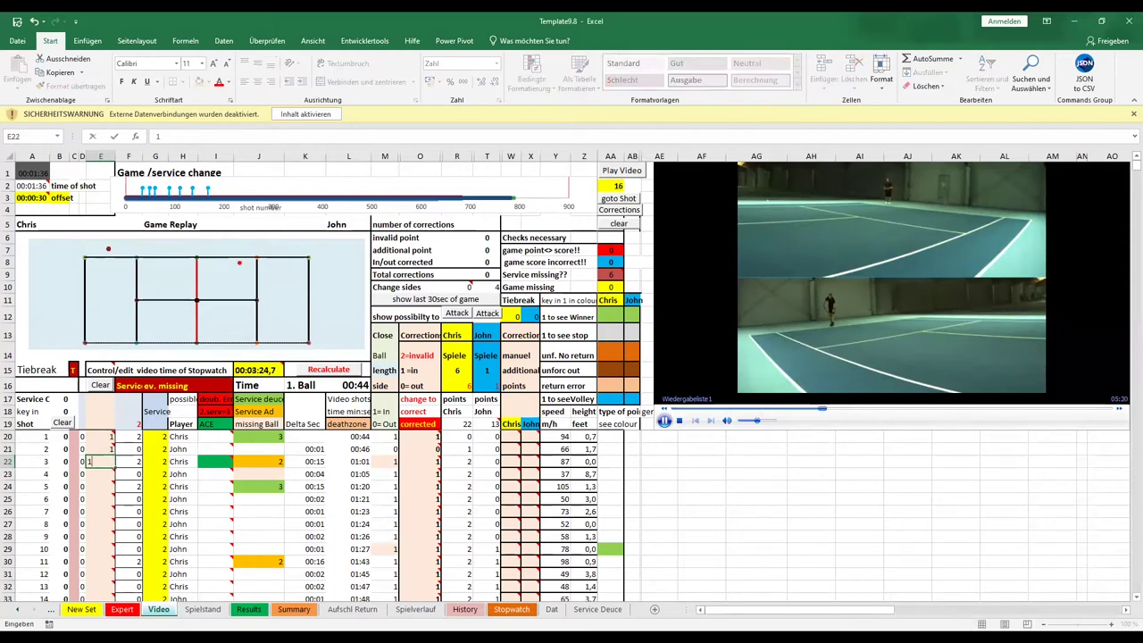
key(Return)
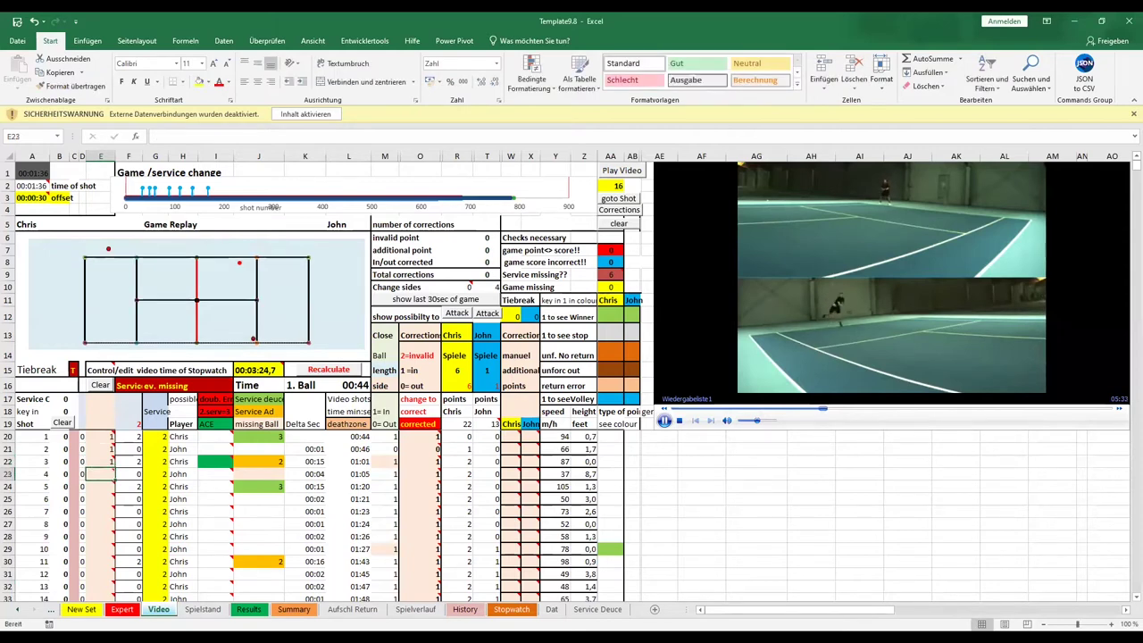
text(1)
key(Return)
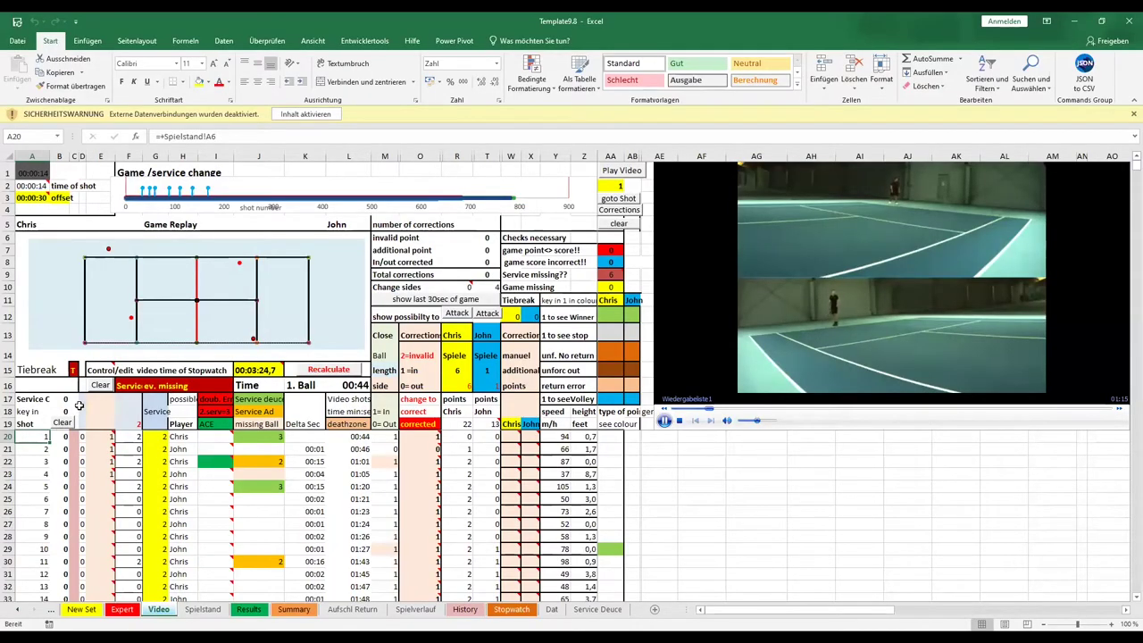
Clear the court markers and jump the sheet and video to shot 33 via AA2
click(101, 386)
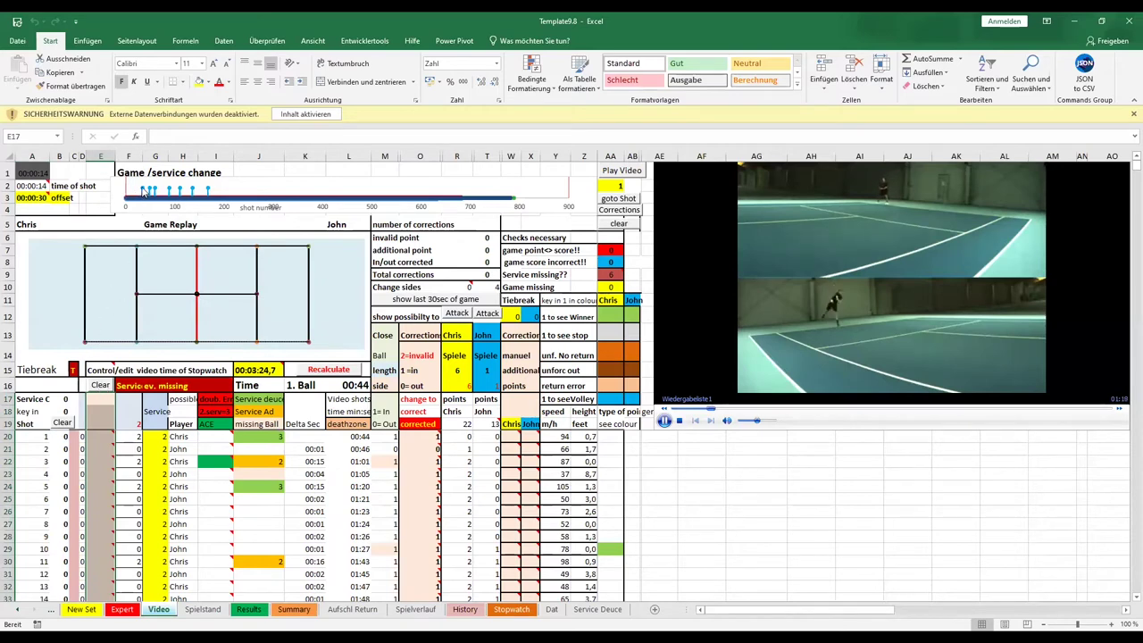
mouse_move(143, 193)
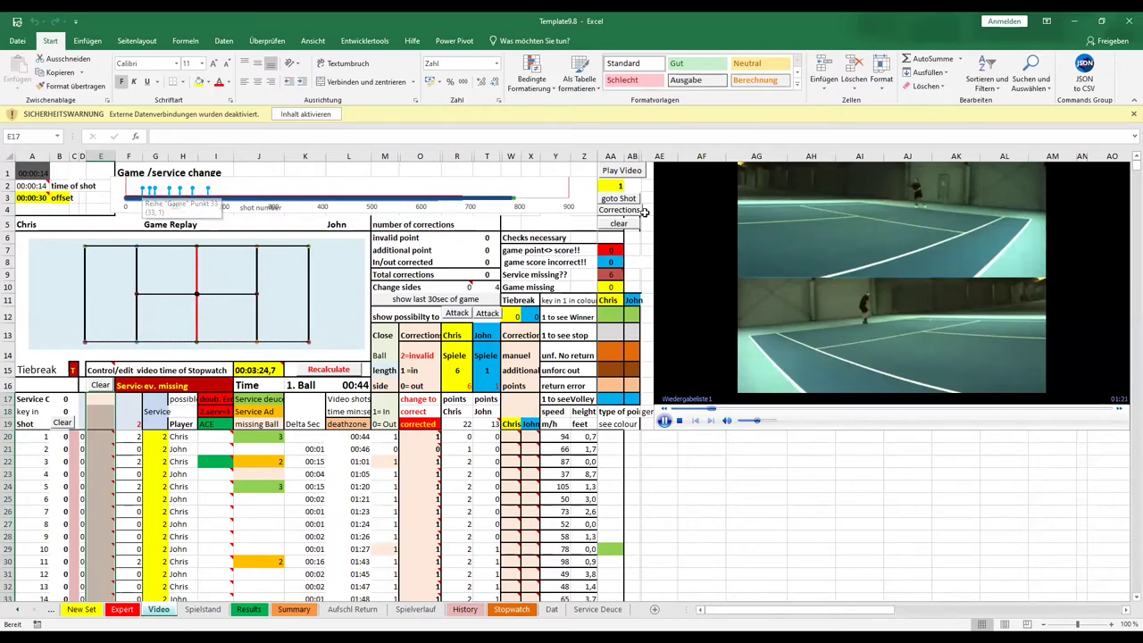
click(616, 185)
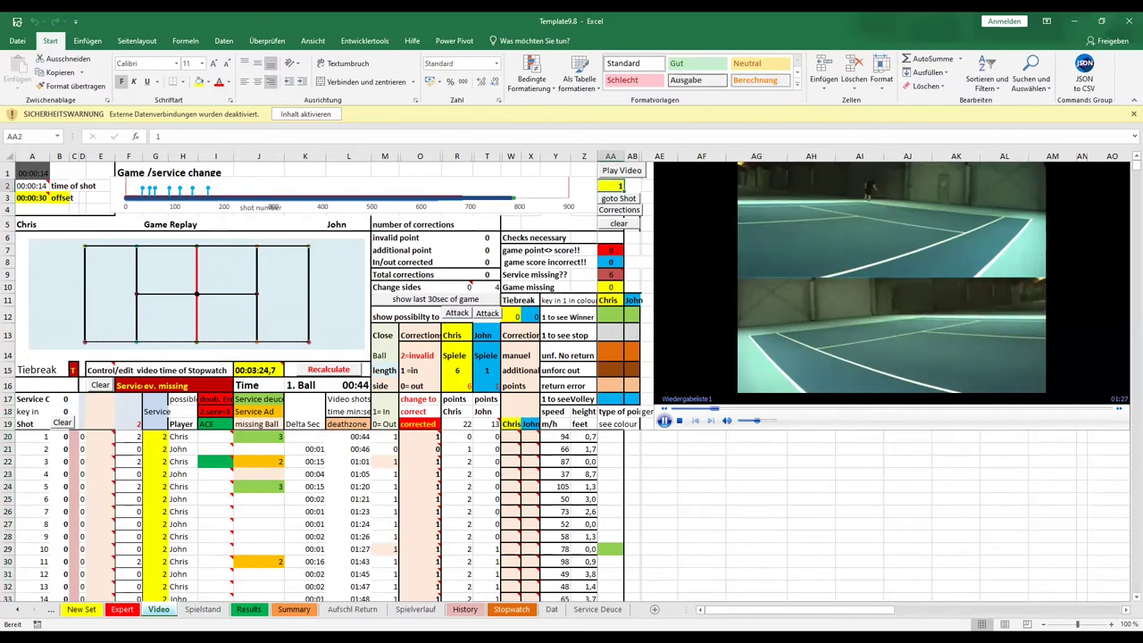
text(33)
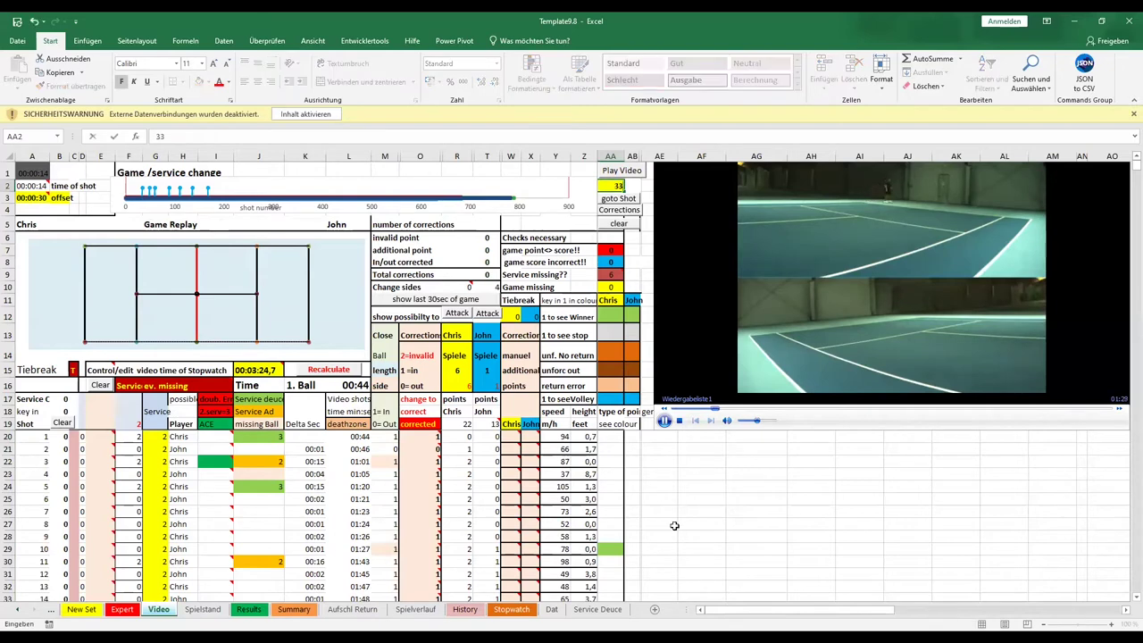
click(629, 198)
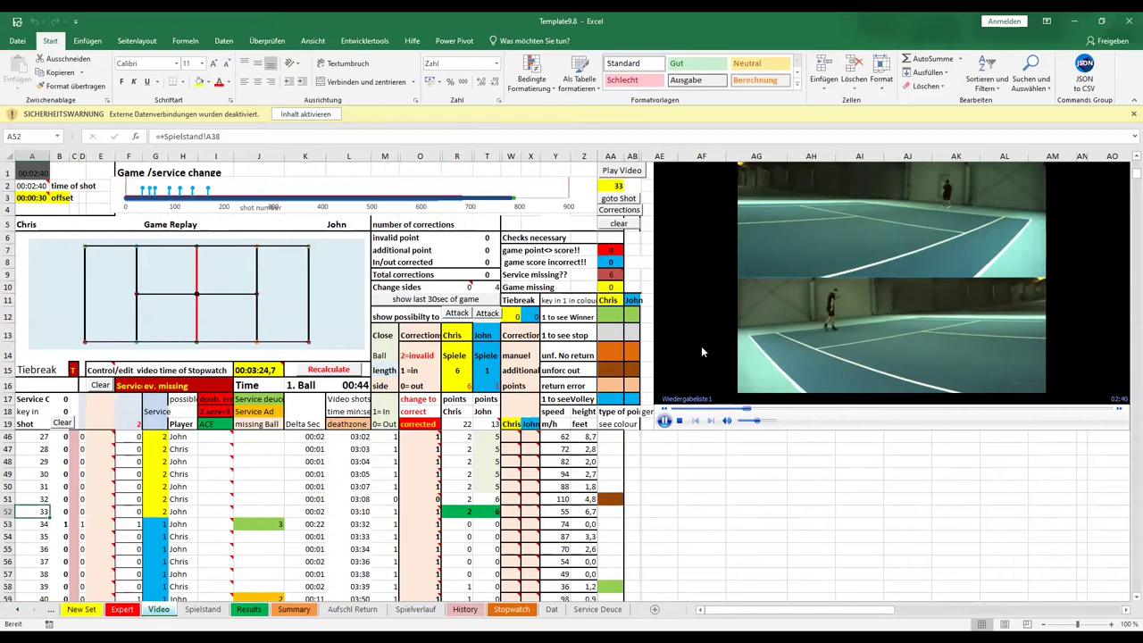
right_click(781, 480)
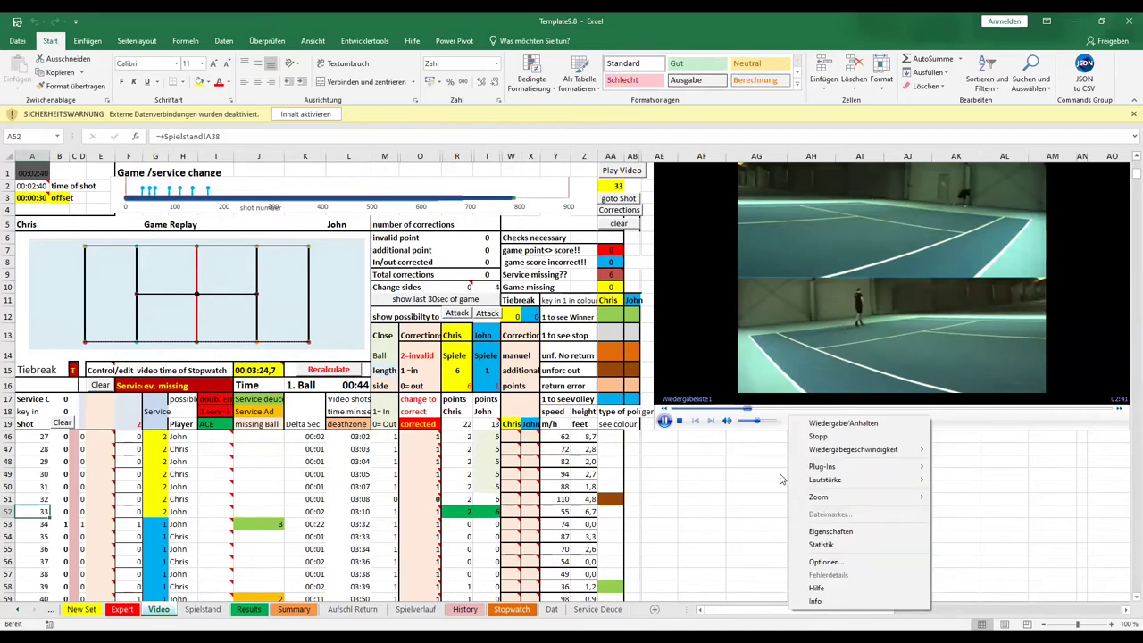
mouse_move(819, 502)
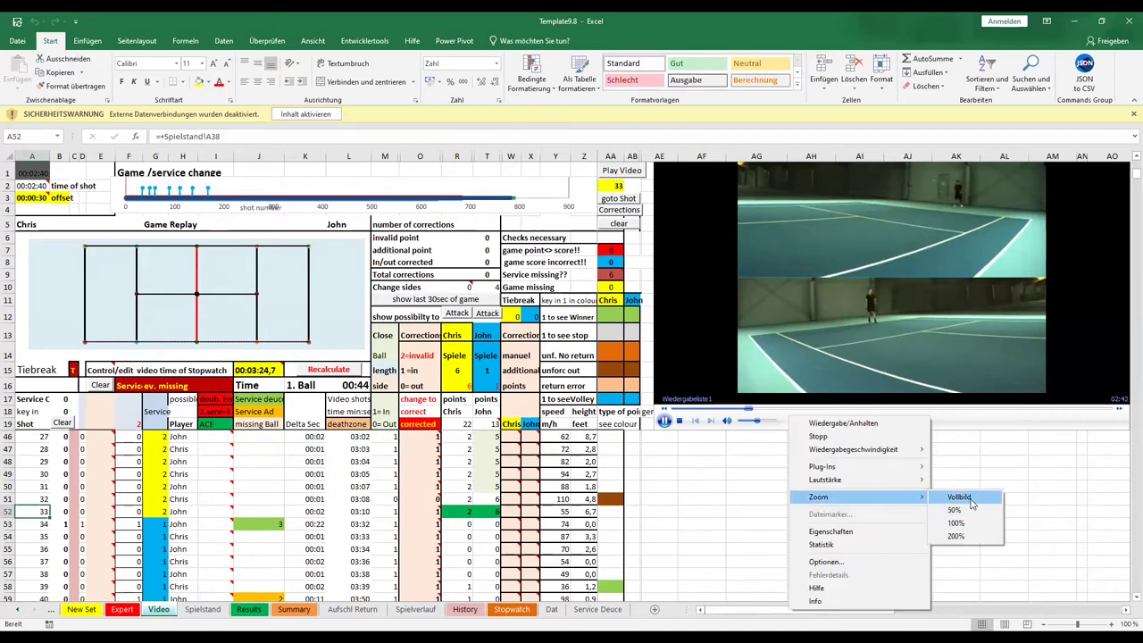
key(Return)
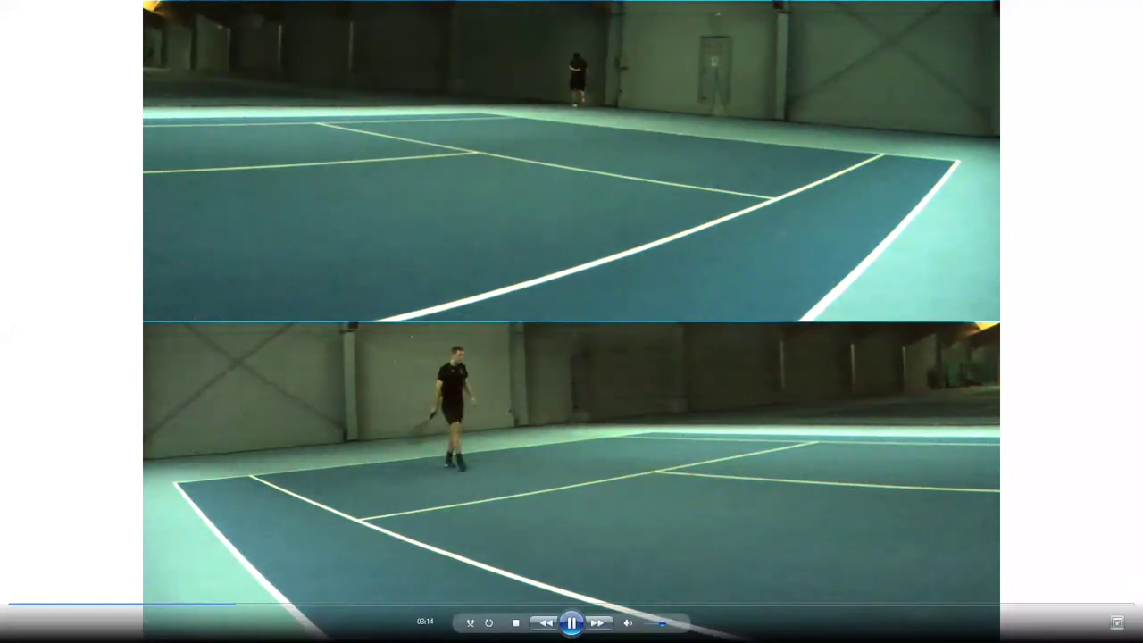
click(1116, 623)
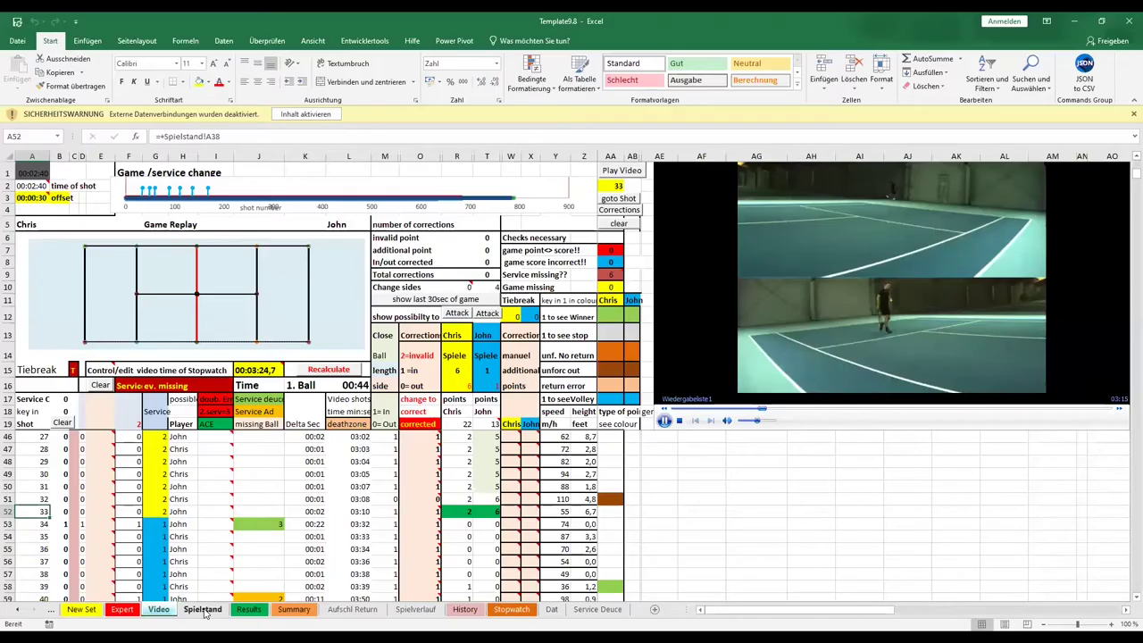
click(99, 510)
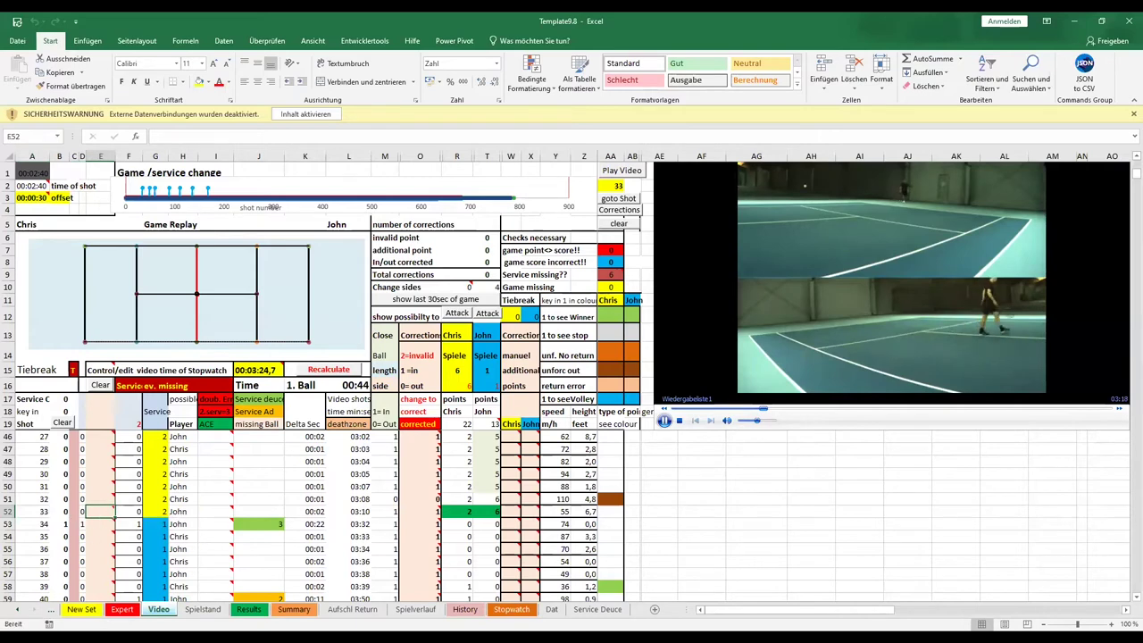
text(1)
key(Return)
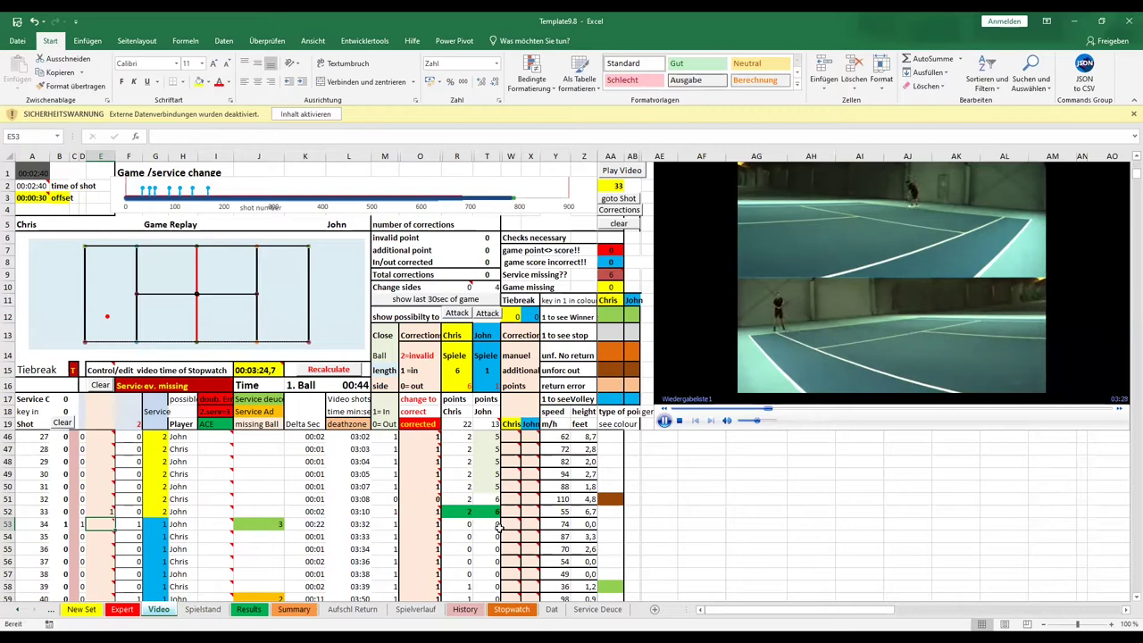
mouse_move(503, 529)
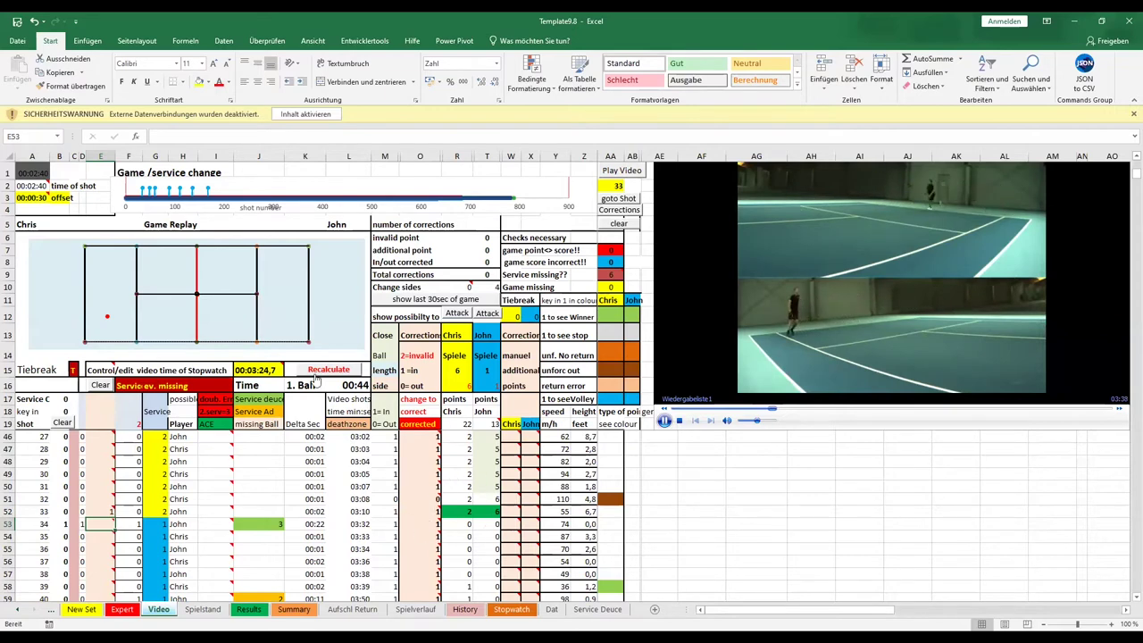
Clear the court markings and enter 16 as the goto shot number
click(100, 386)
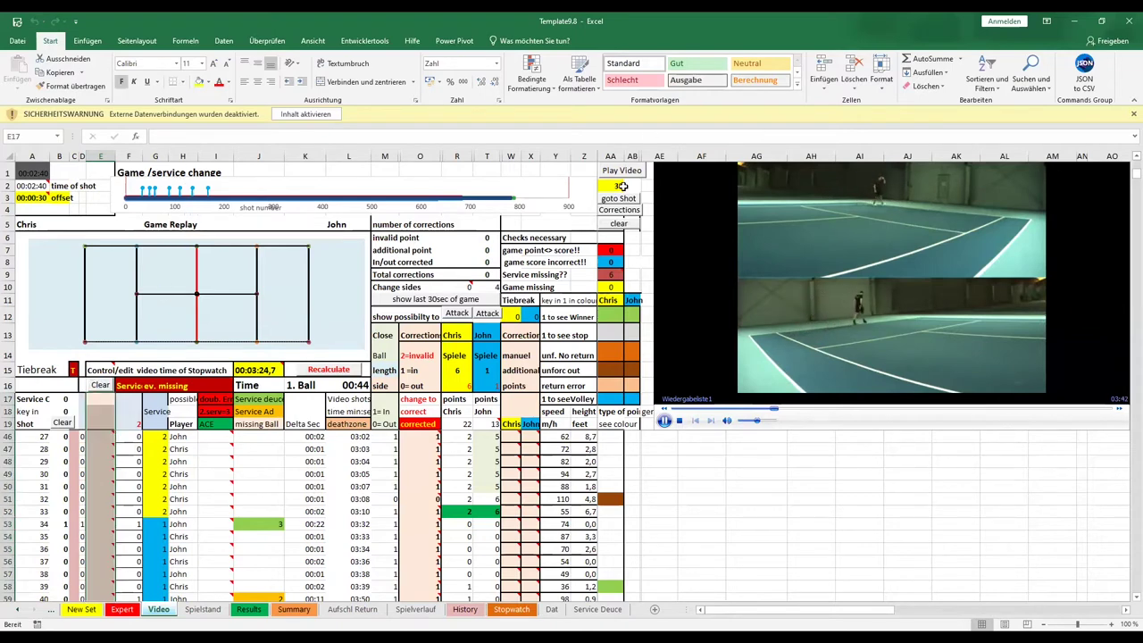
text(16)
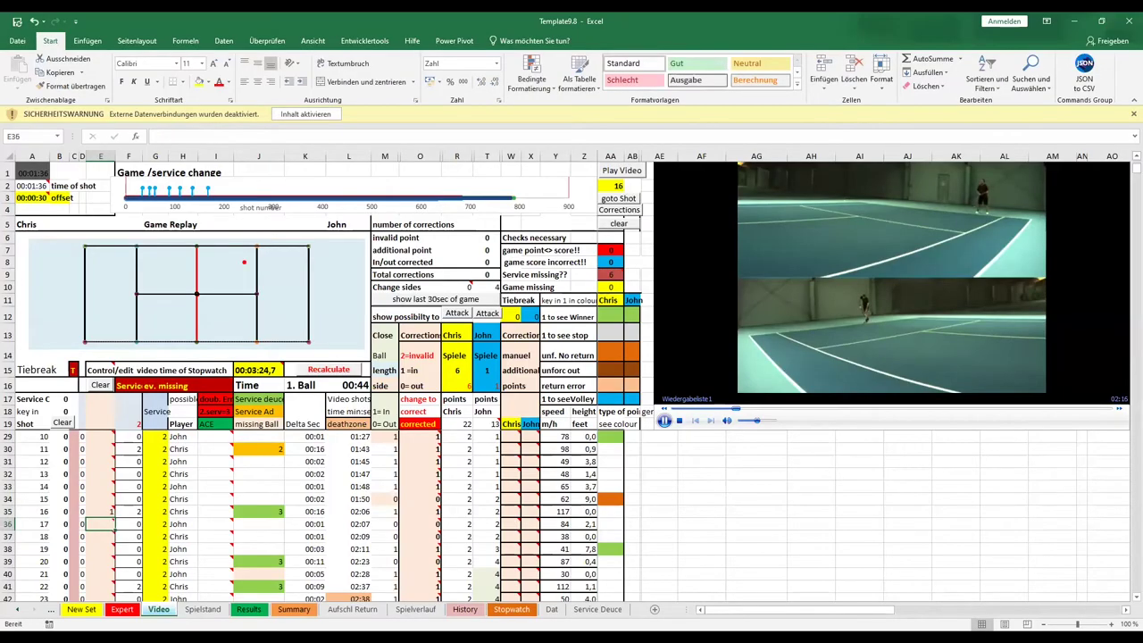
Enter 1 in E36, E37 and E38 to plot shots 17, 18 and 19
text(1)
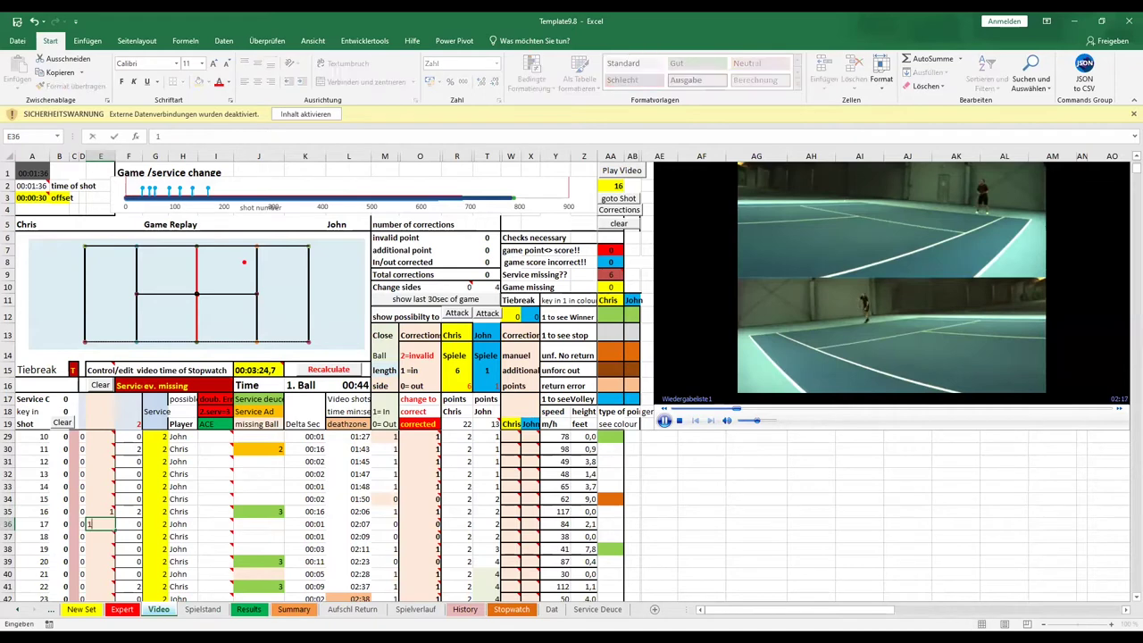
key(Return)
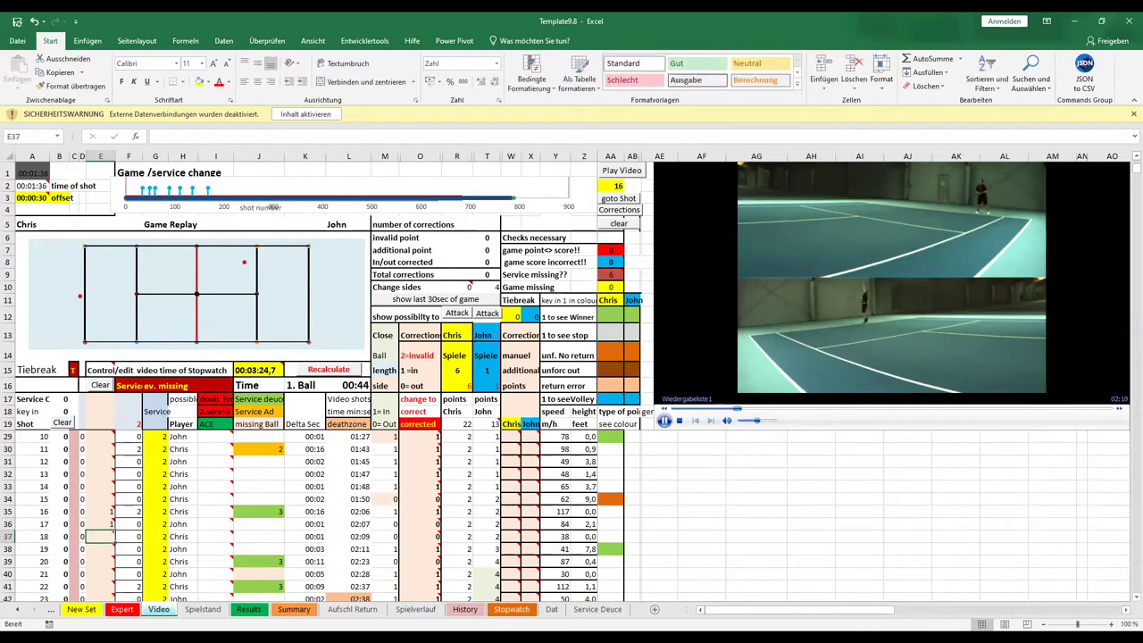
text(1)
key(Return)
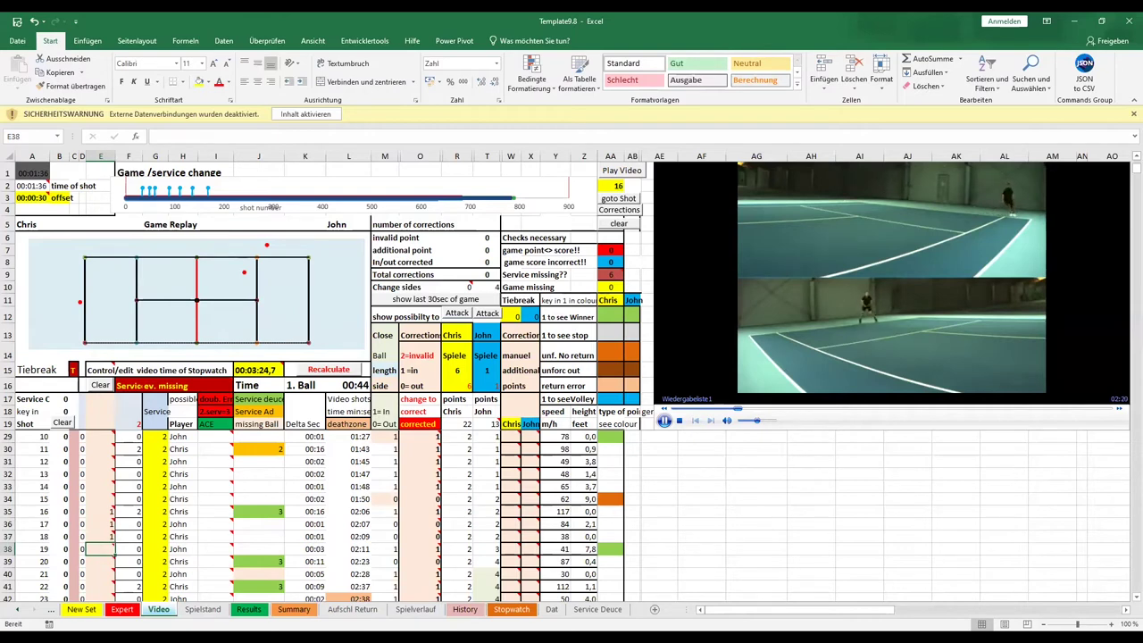
text(1)
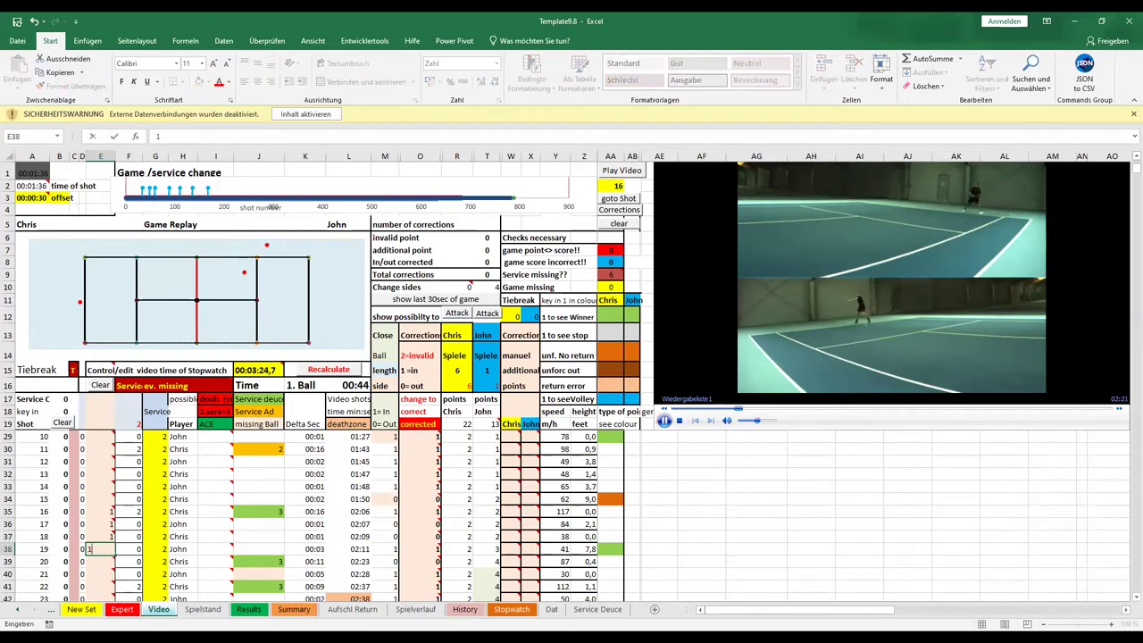
key(Return)
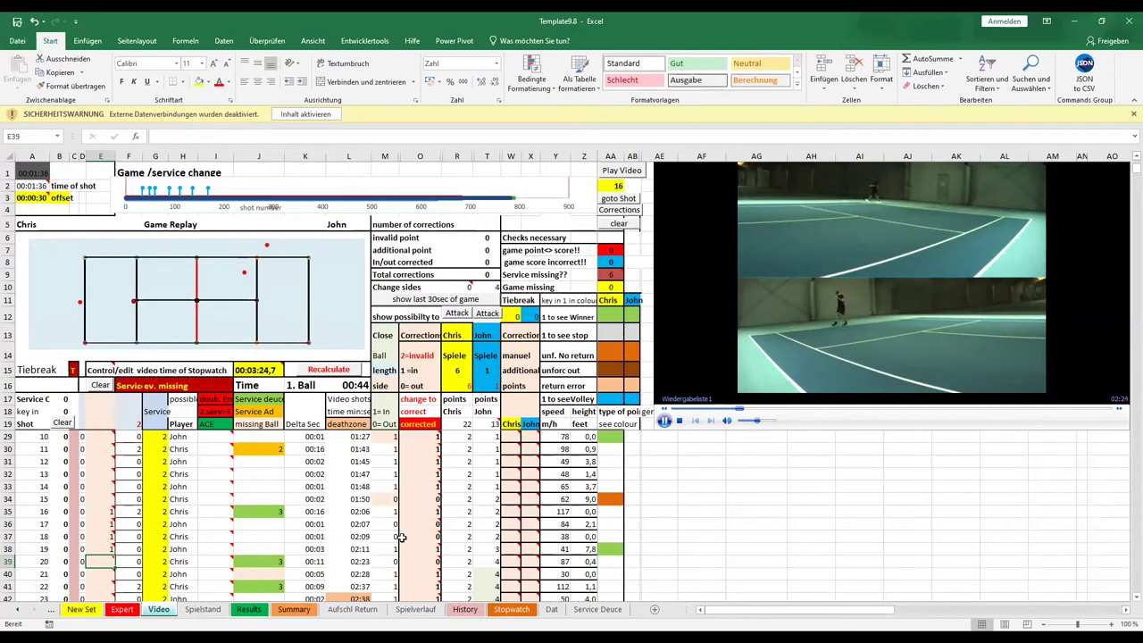
Enter 2 in correction cell O37 to mark shot 18 as an invalid point
click(430, 535)
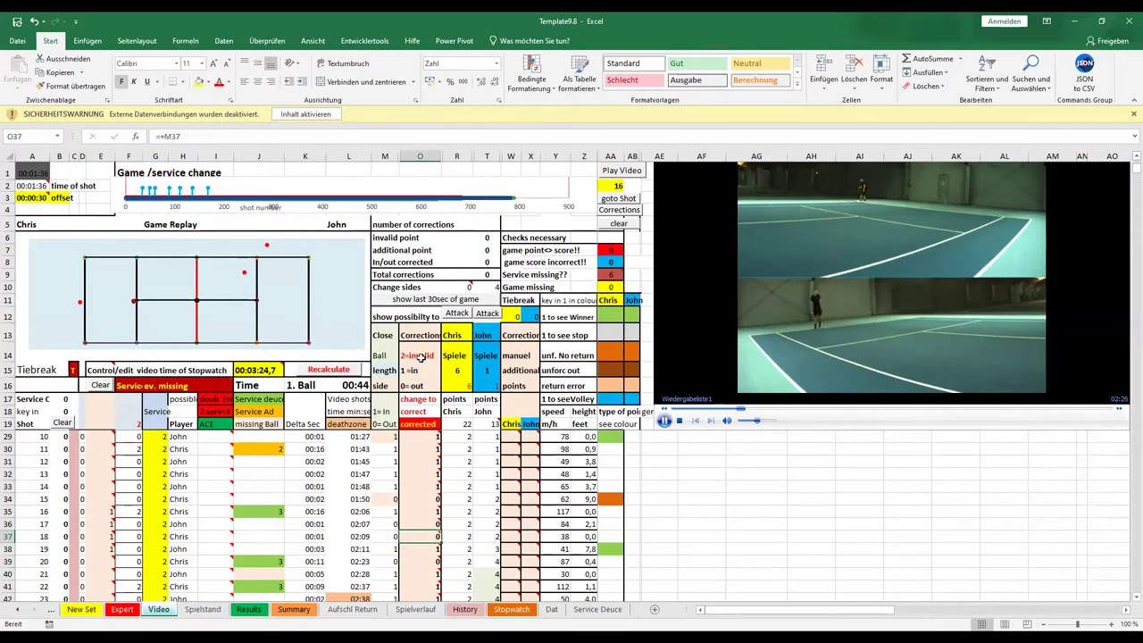
text(2)
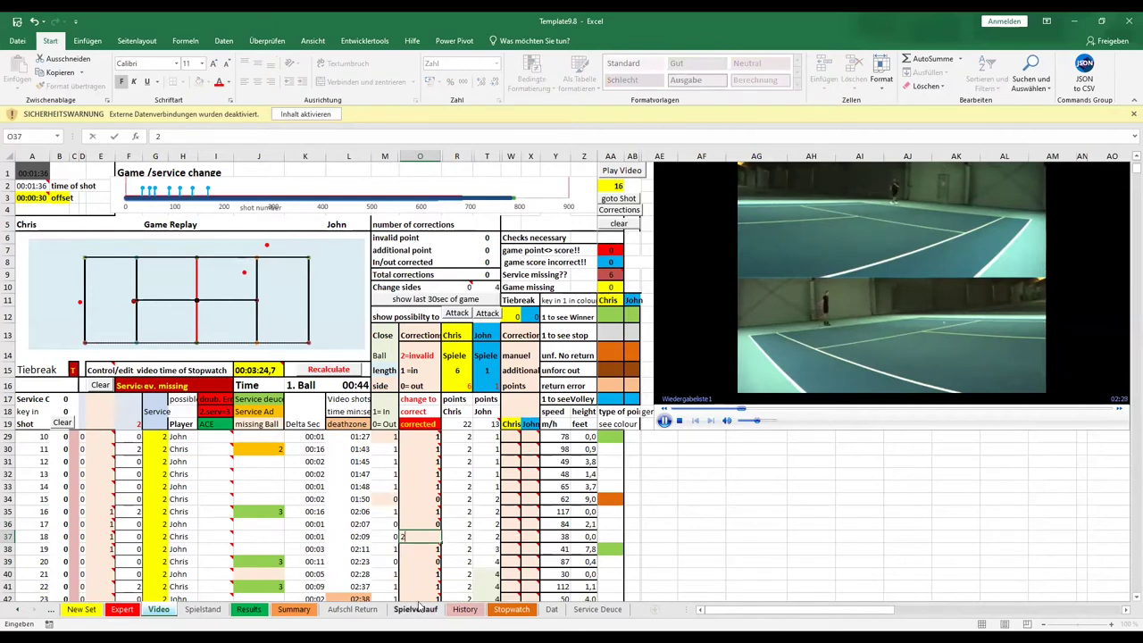
key(Return)
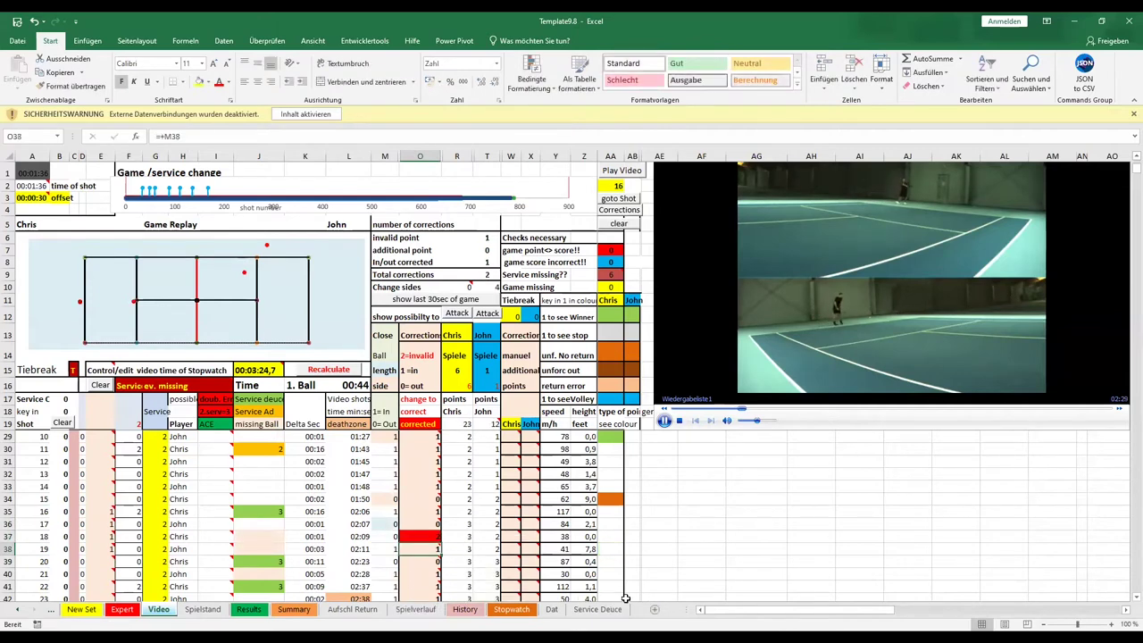
scroll(623, 598, down, 1)
scroll(622, 597, down, 4)
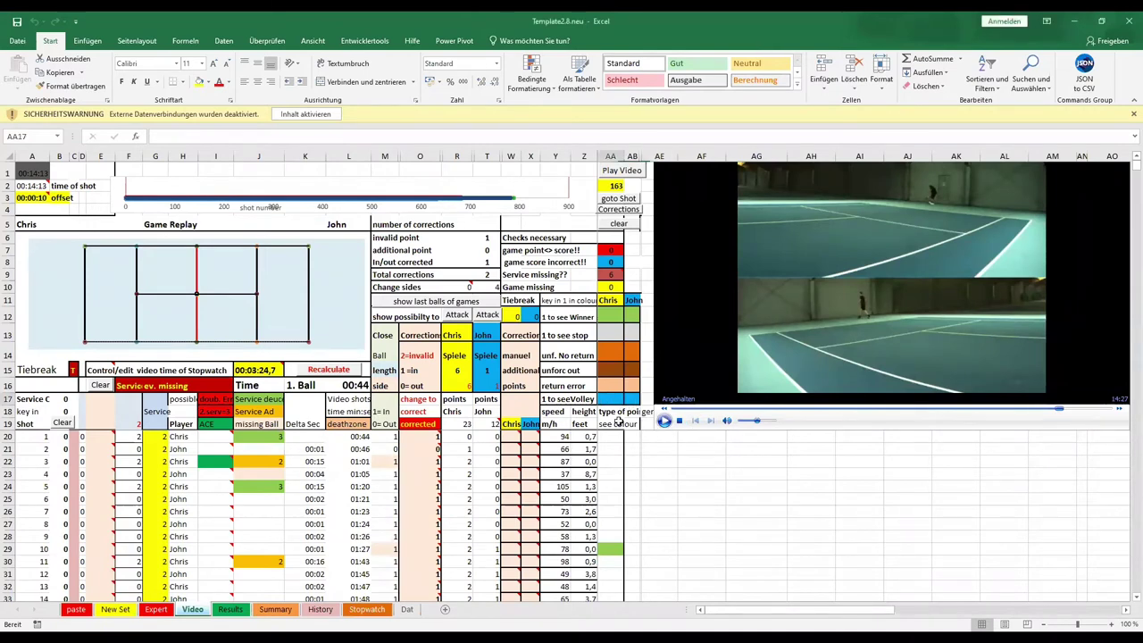
Set AA17 to 1 to show volleys, jump to shot 163 and play the video
click(606, 397)
text(1)
key(Return)
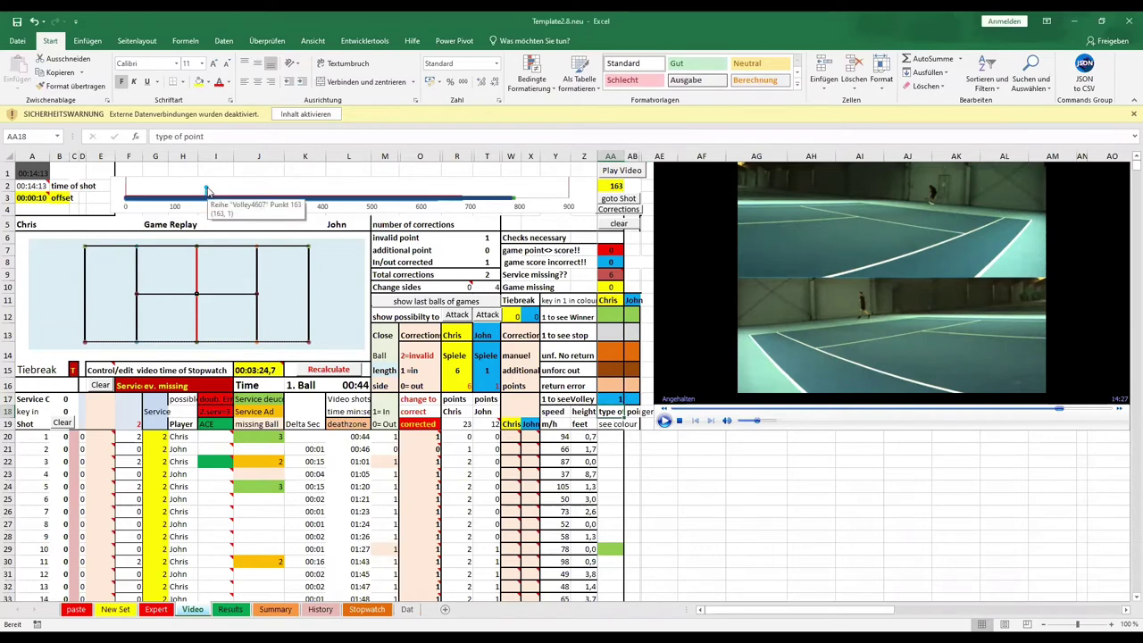
click(619, 200)
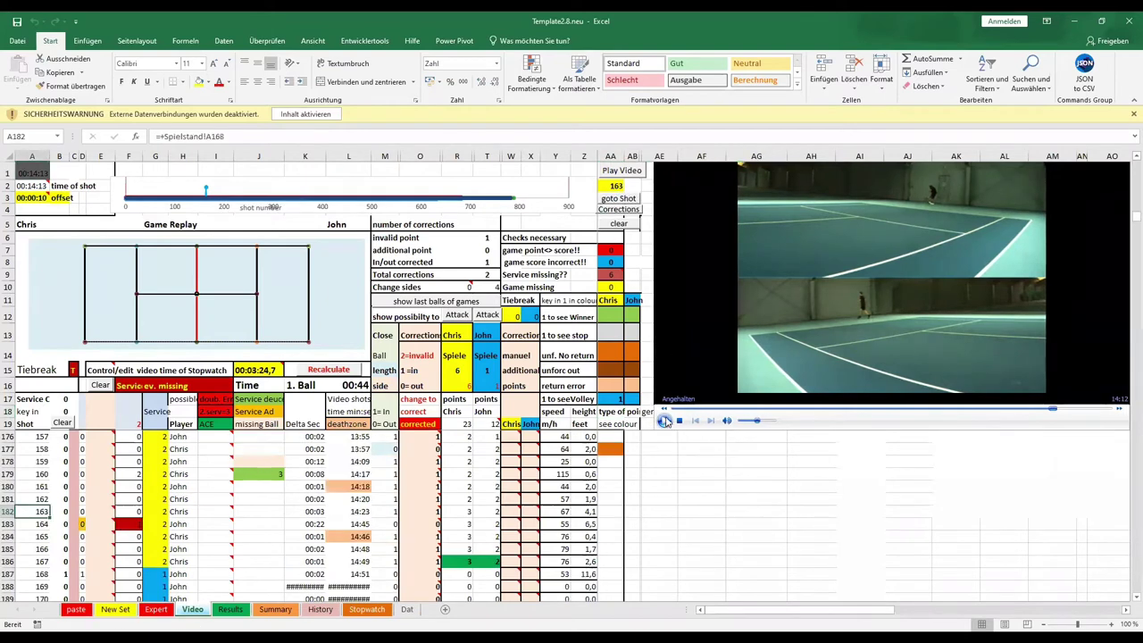
click(666, 422)
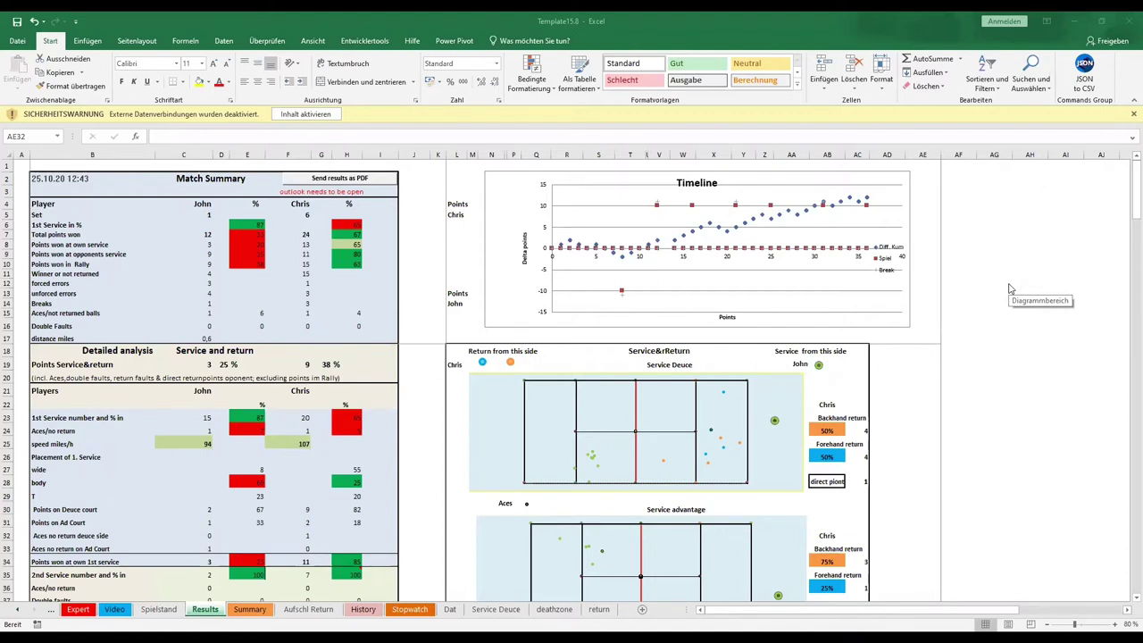
Scroll the Results sheet down past the service charts, then back up to the Match Summary
scroll(1010, 289, down, 4)
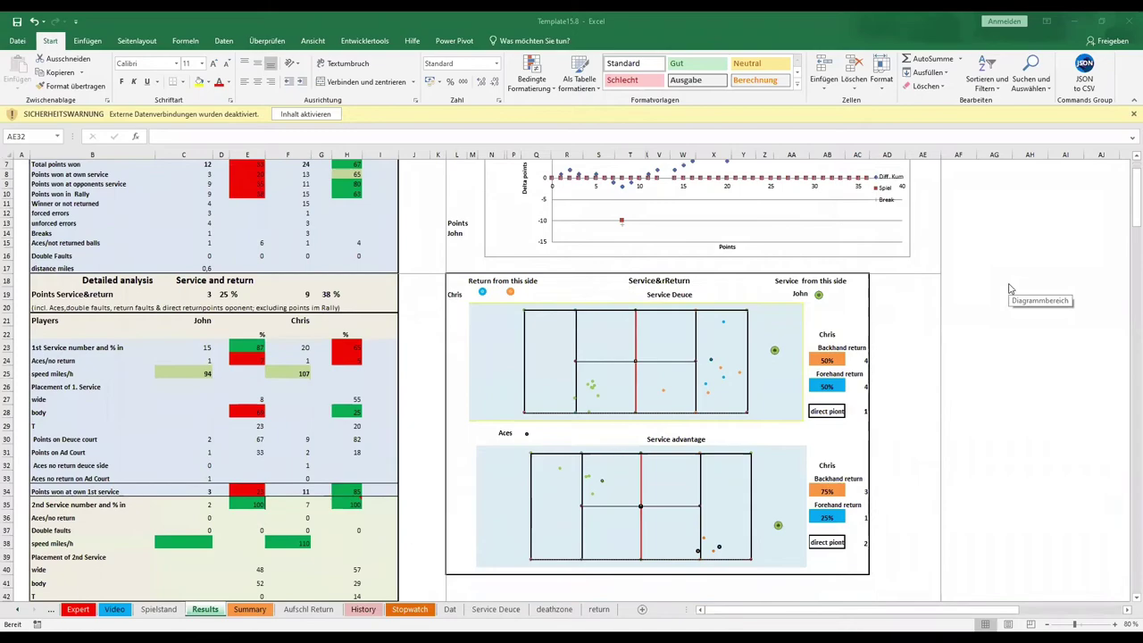
scroll(1010, 288, down, 3)
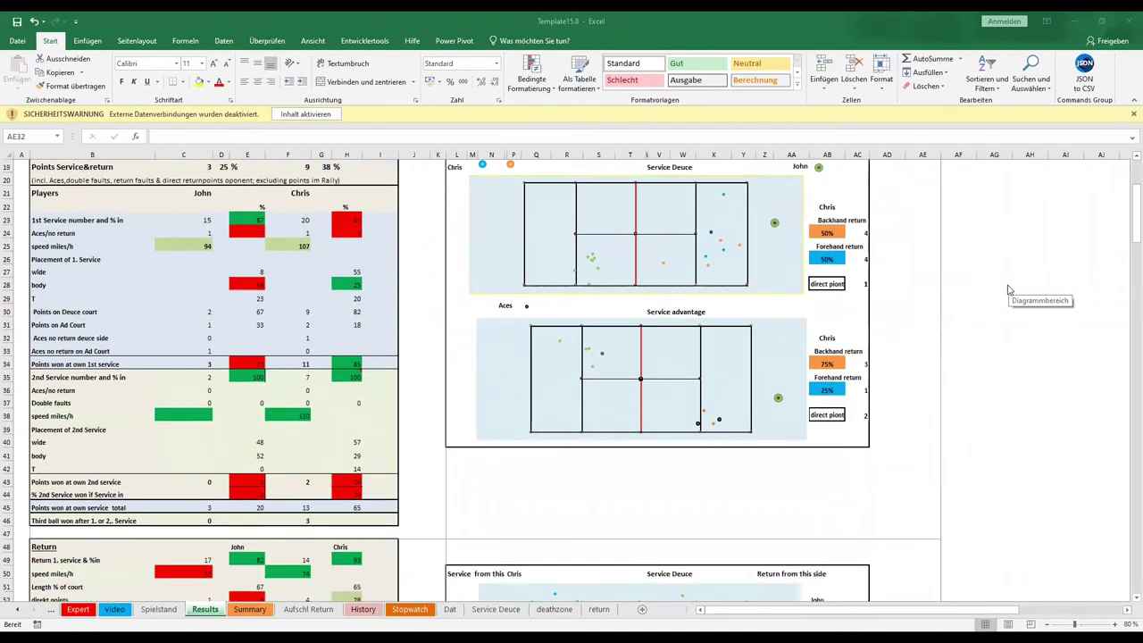
scroll(1009, 289, up, 2)
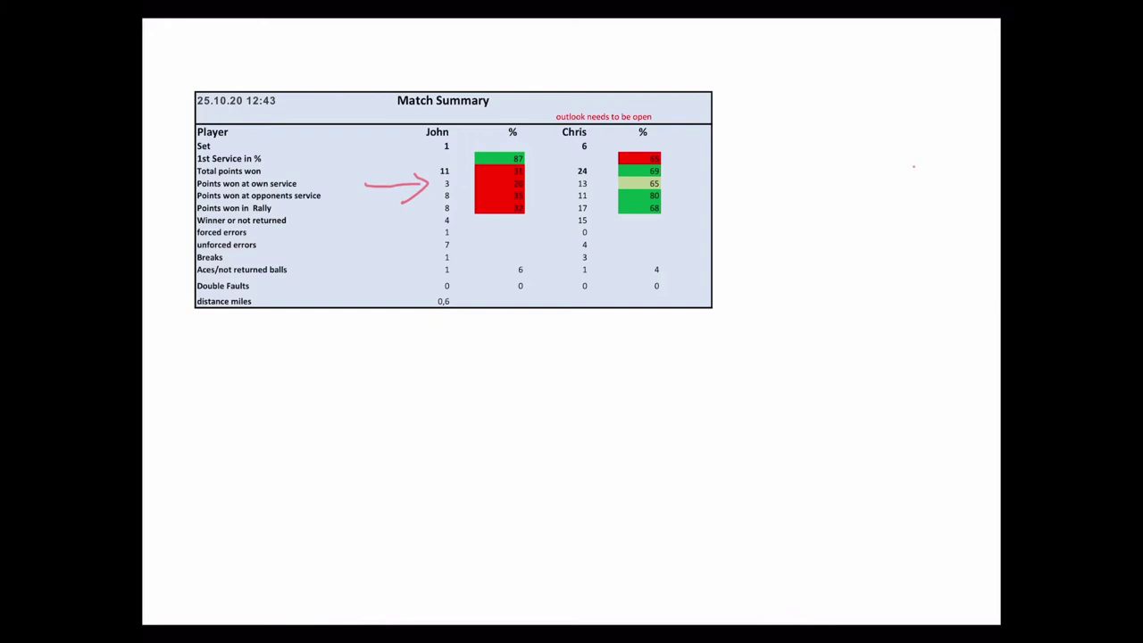
Advance the PDF to the detailed service and return analysis page
key(Right)
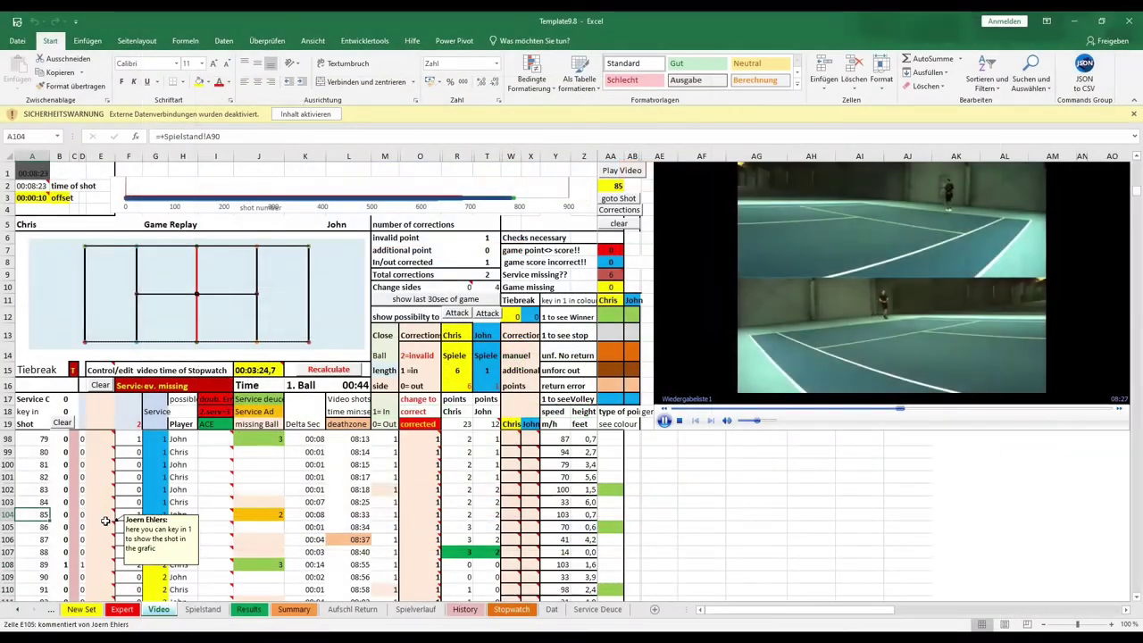
Enter 1 in E104 and E105 for shots 85 and 86, then use goto Shot to replay
click(104, 517)
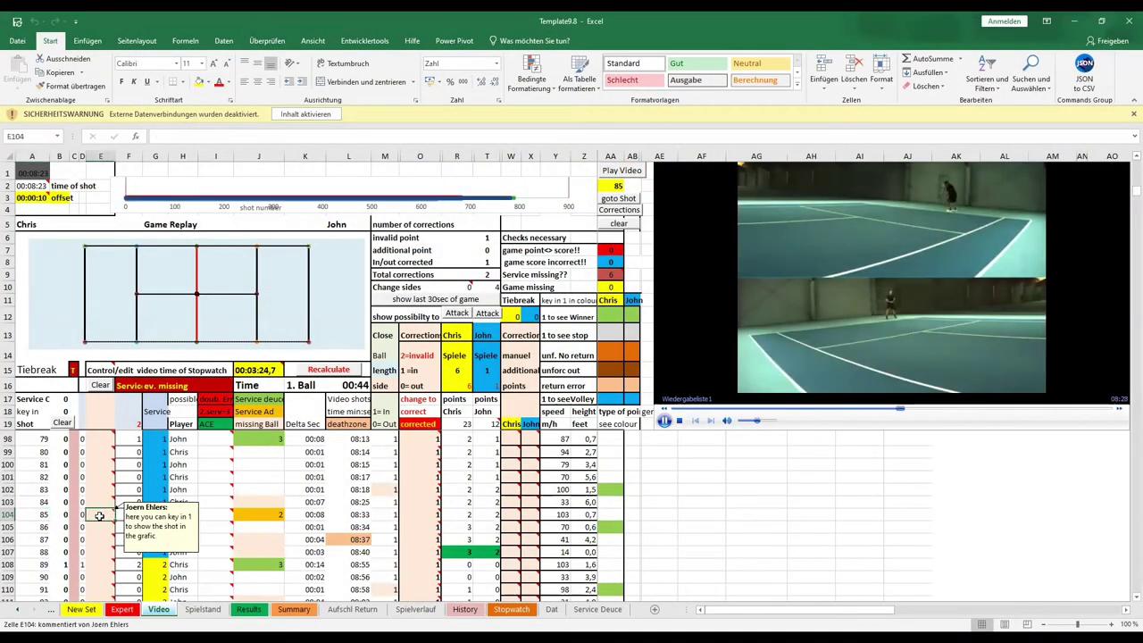
text(1)
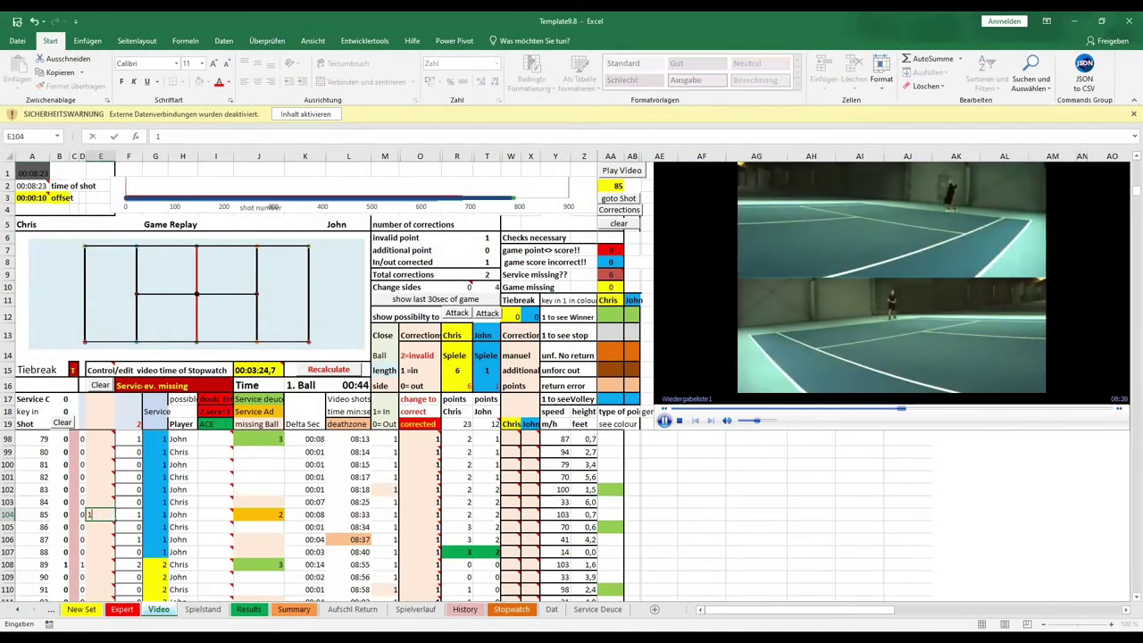
key(Return)
text(1)
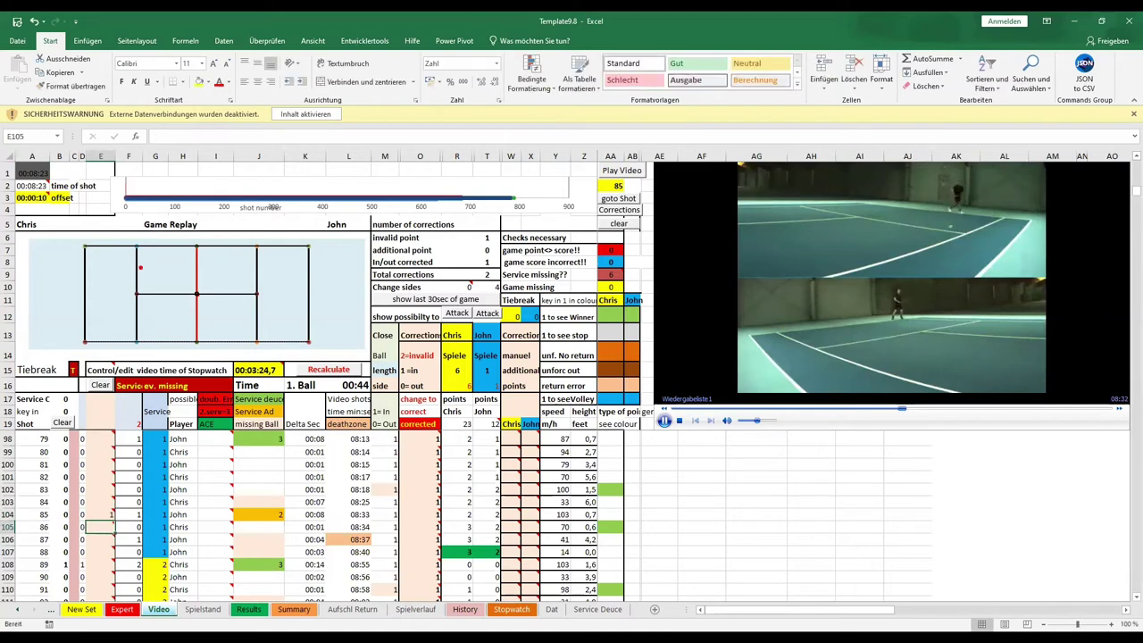
key(Return)
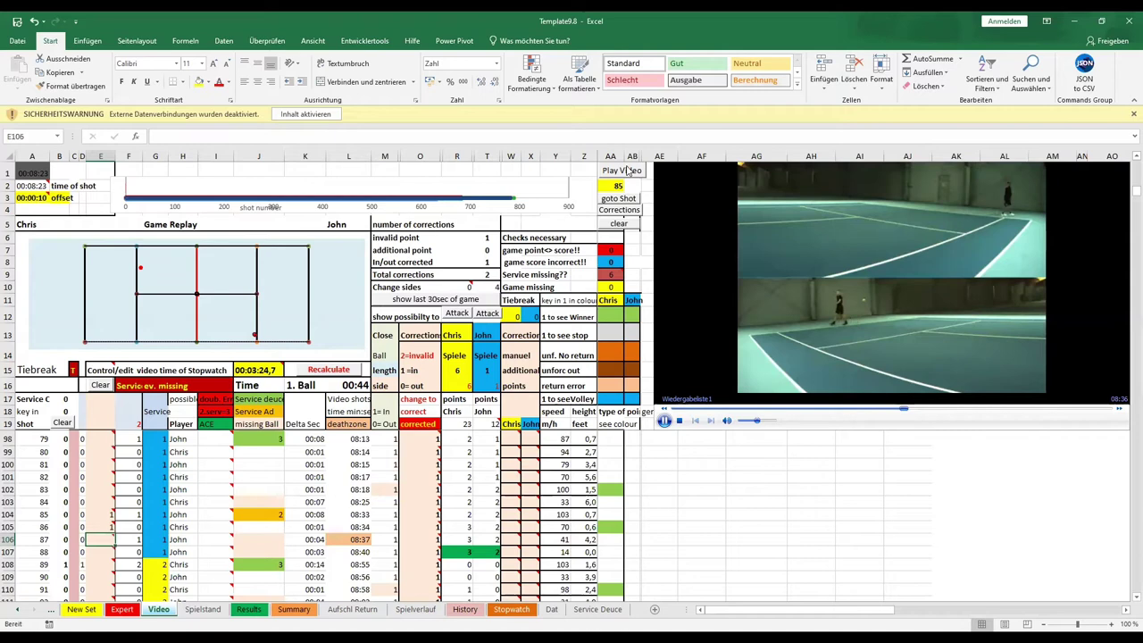
click(619, 198)
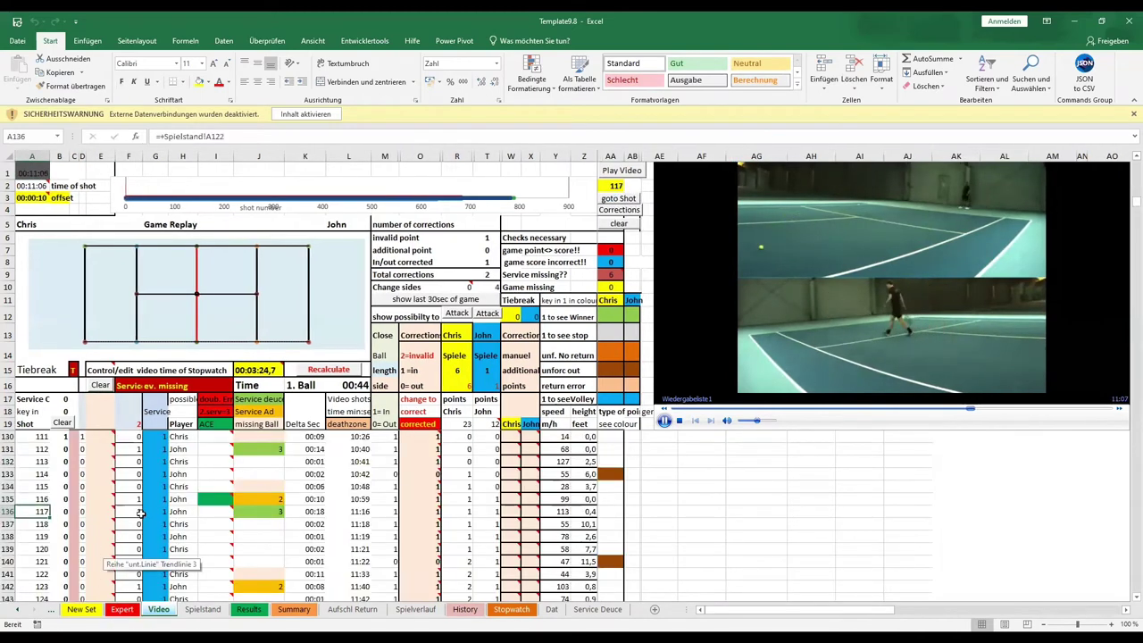
Enter 1 in cells E136 through E140 to plot shots 117–121 as red dots
click(101, 511)
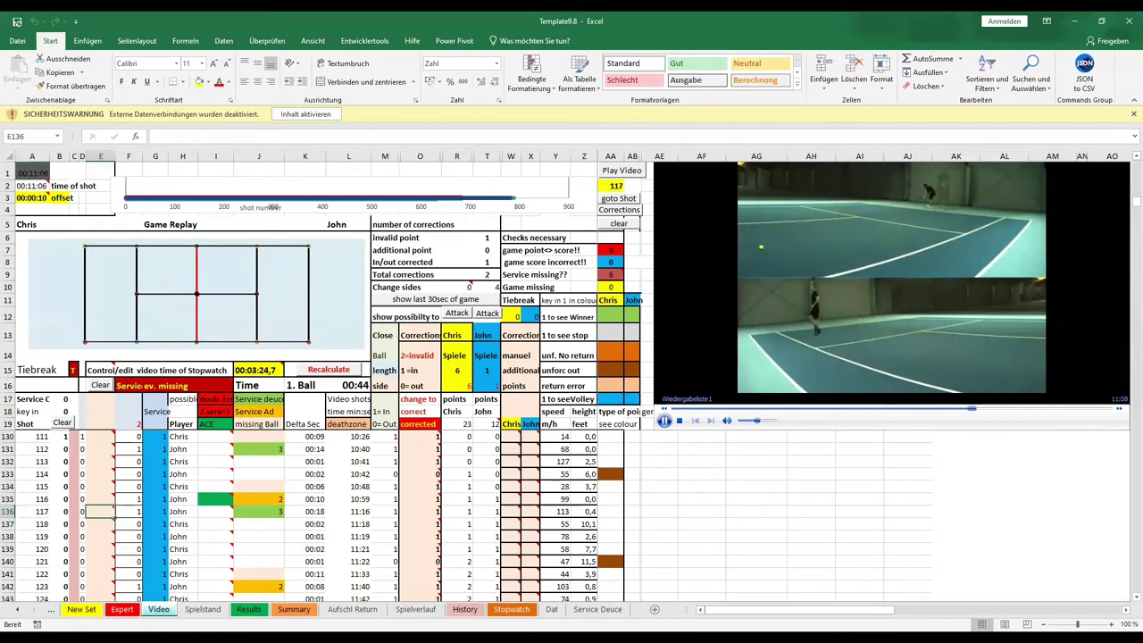
text(1)
key(Return)
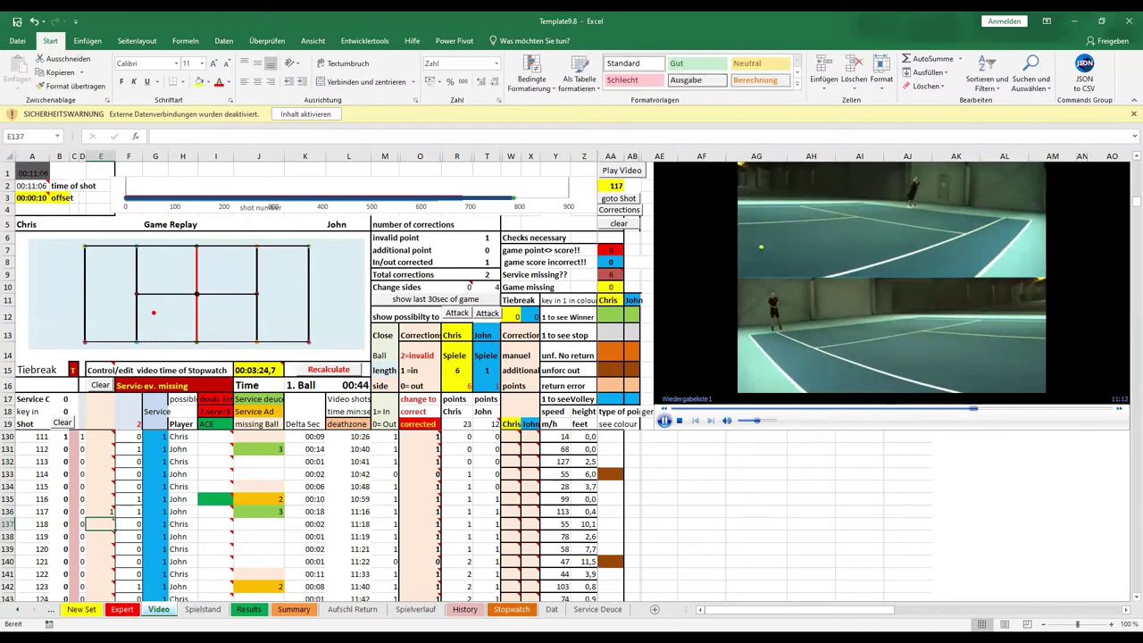
text(1)
key(Return)
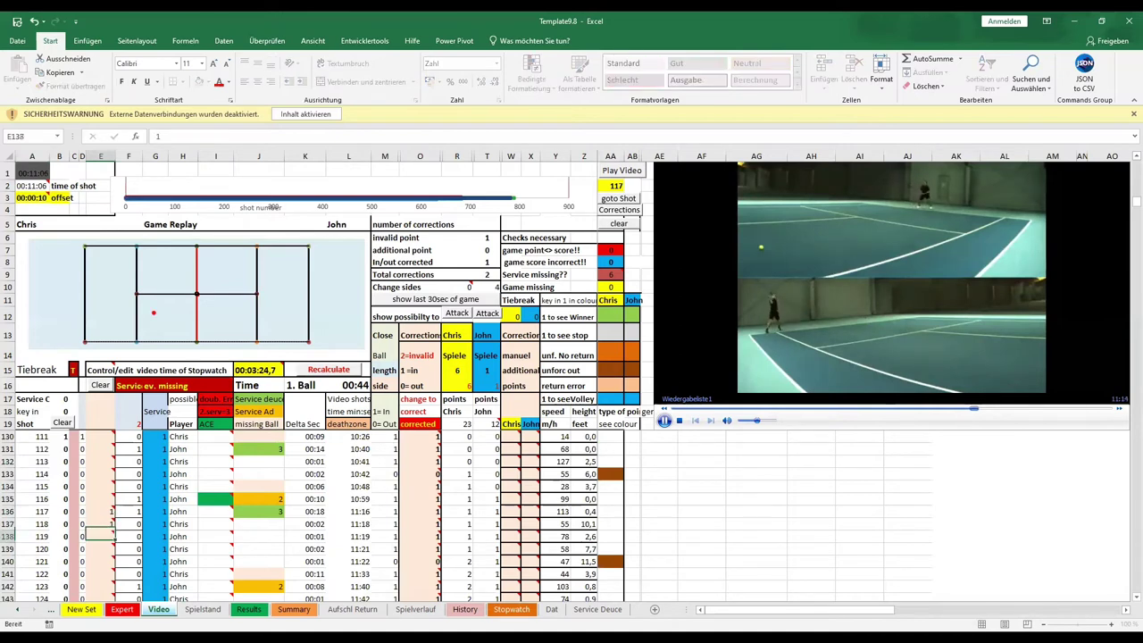
text(1)
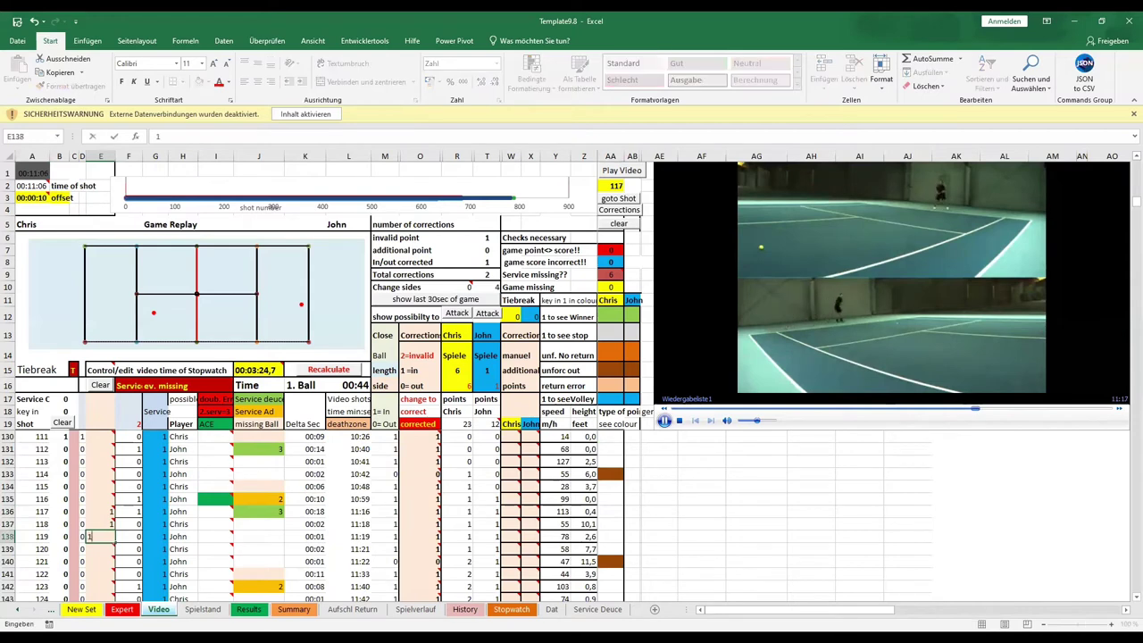
key(Return)
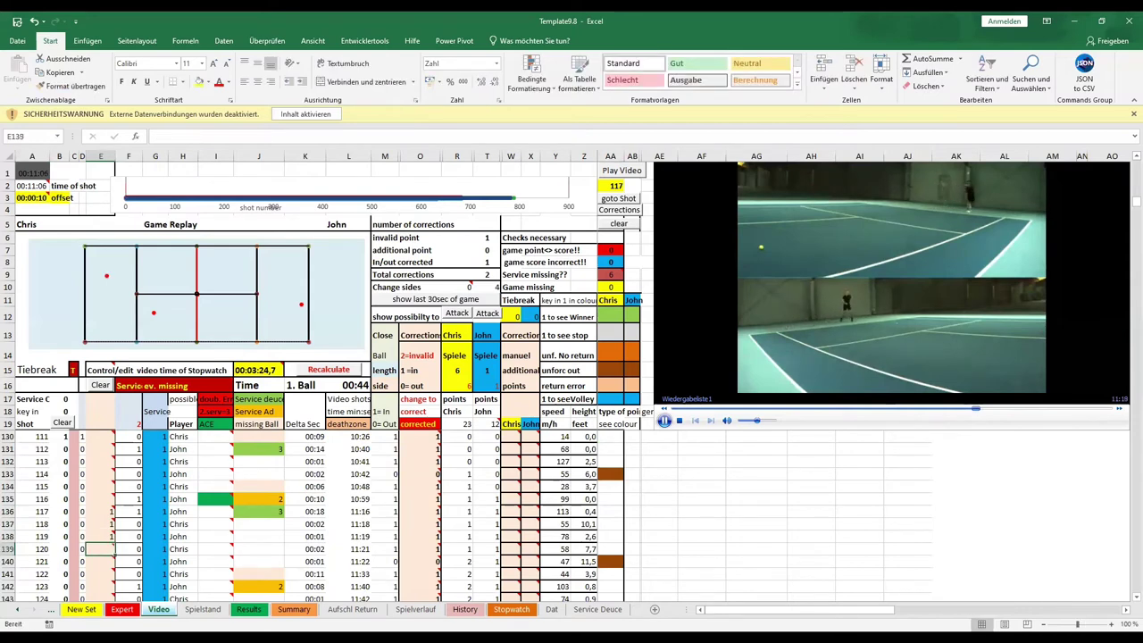
text(1)
key(Return)
text(1)
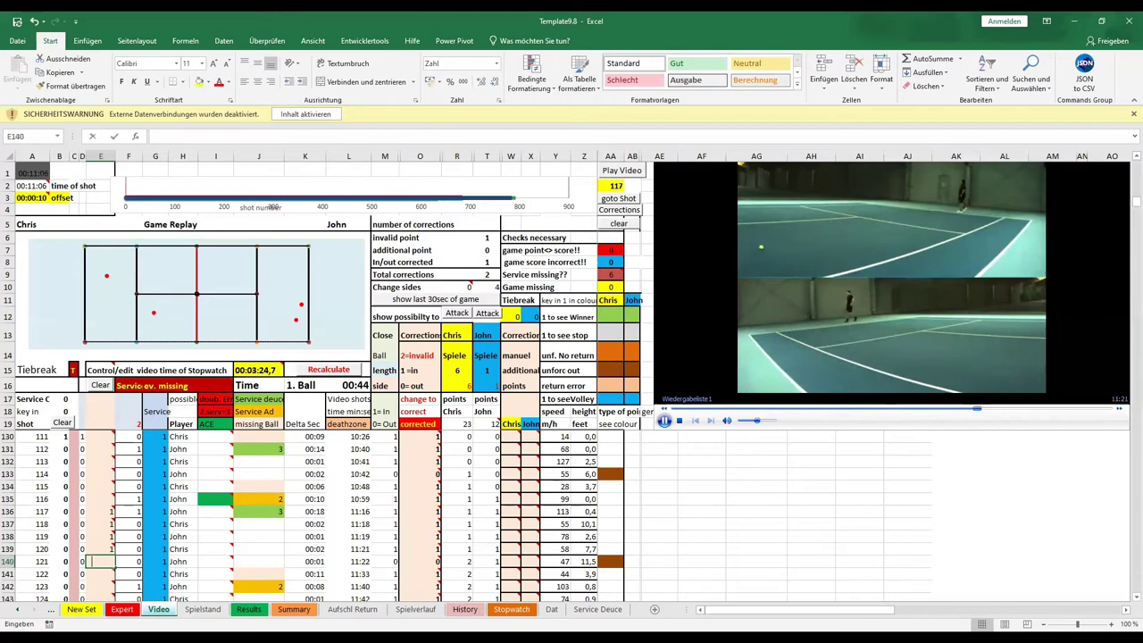
key(Return)
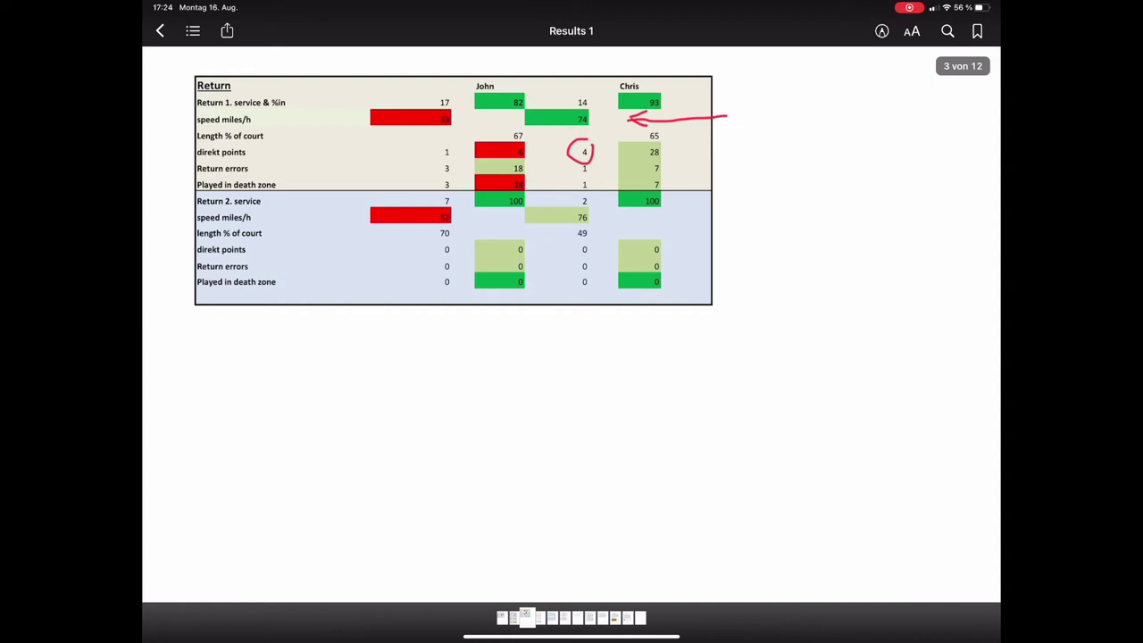
Scroll the PDF down to the Rally statistics table
scroll(572, 321, down, 5)
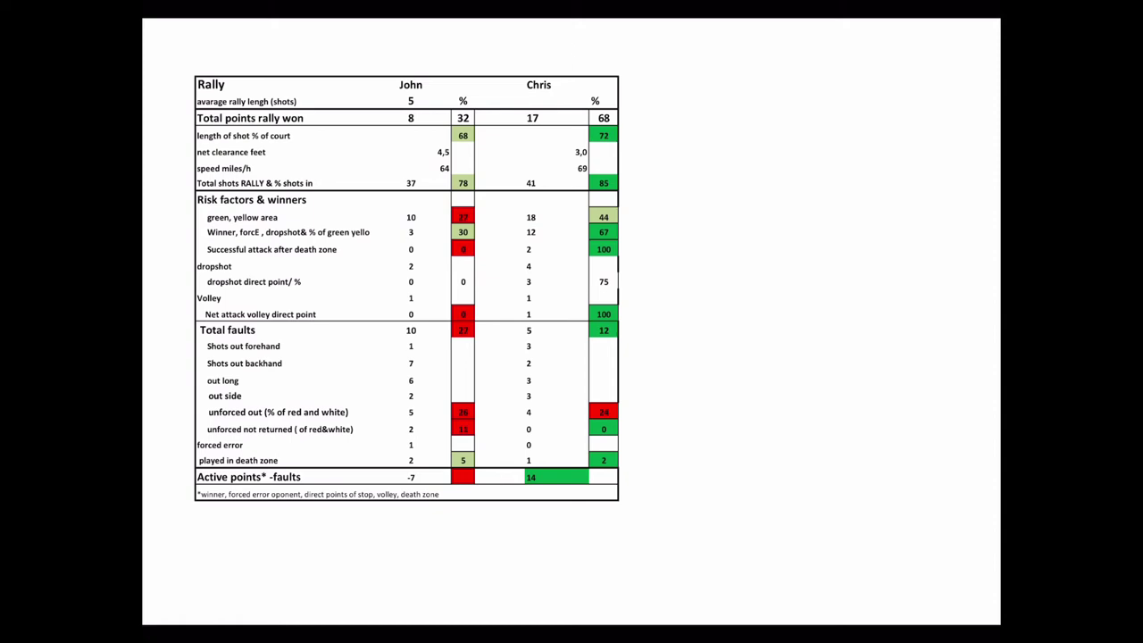
Advance the PDF to the Rally excl. Returns forehand and backhand court diagrams
key(Right)
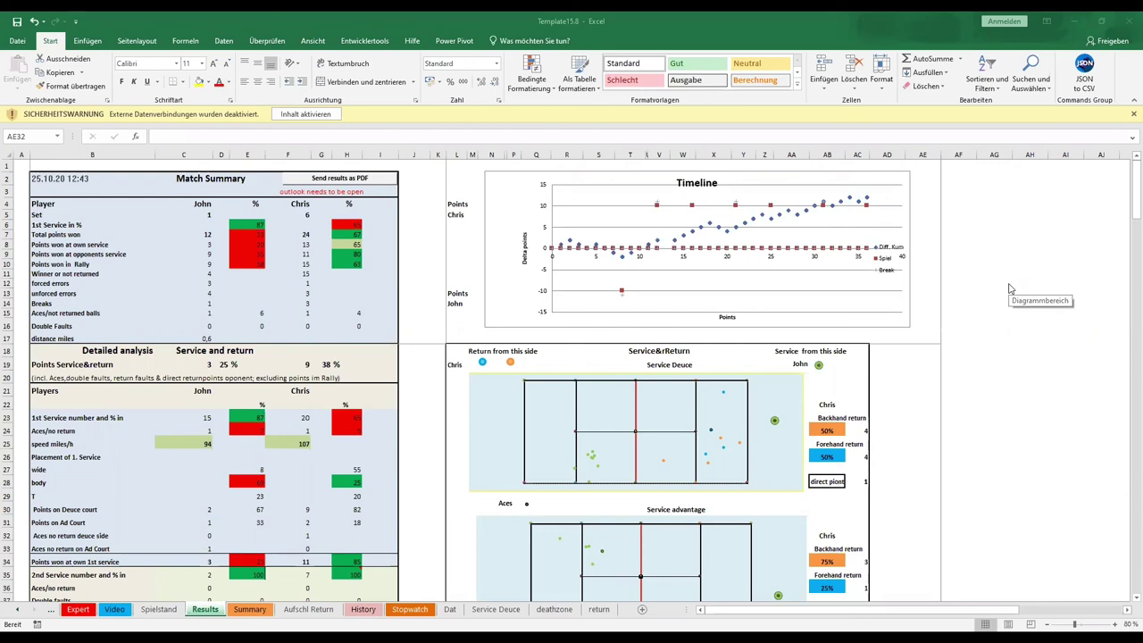
Scroll the Results sheet to the Detailed analysis table and Service Deuce/advantage court charts
scroll(1010, 289, down, 5)
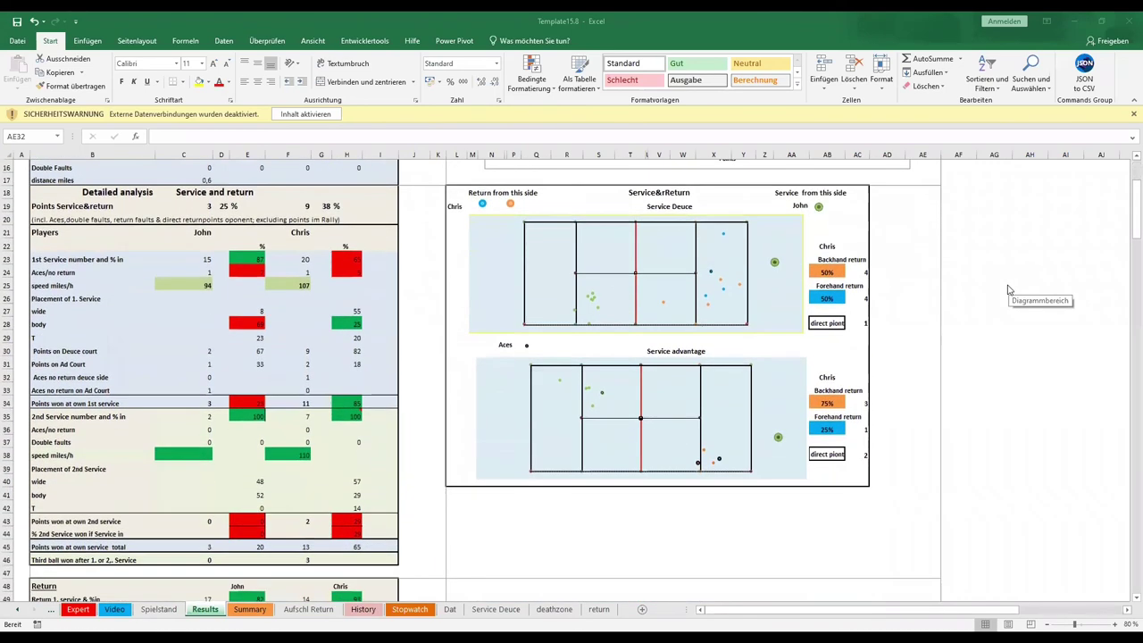
scroll(1009, 289, down, 1)
scroll(1009, 288, up, 1)
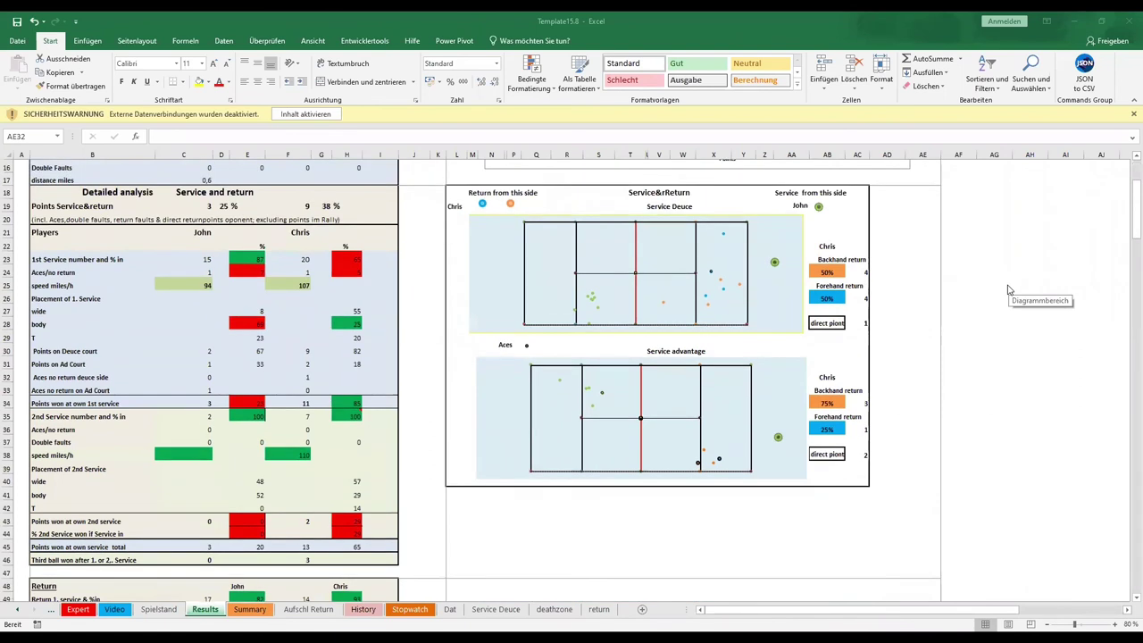